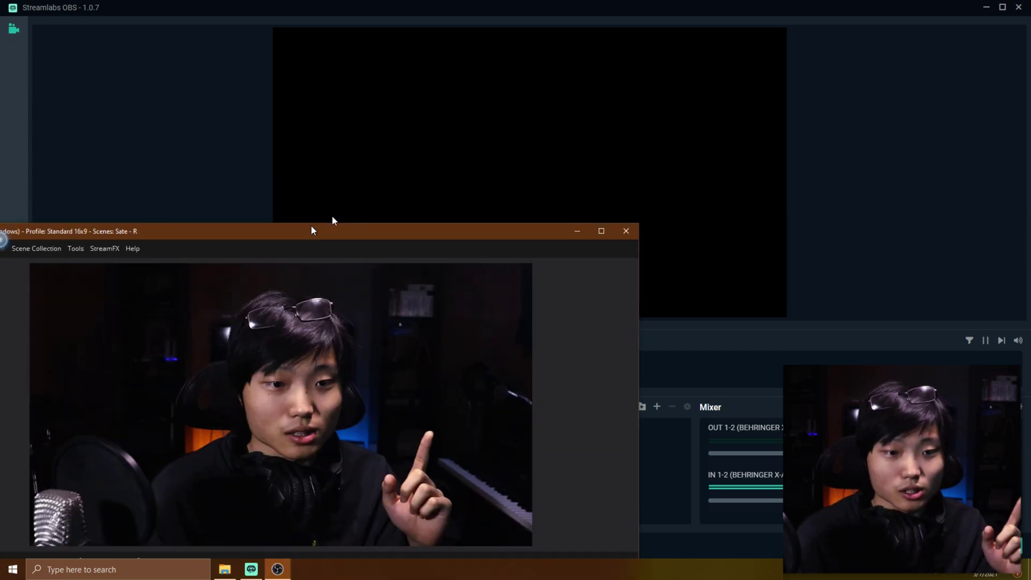
Bring up the Streamlabs OBS Settings window on its General page, language English.
{"action": "left_click_drag", "start_coordinate": [332, 222], "coordinate": [476, 74]}
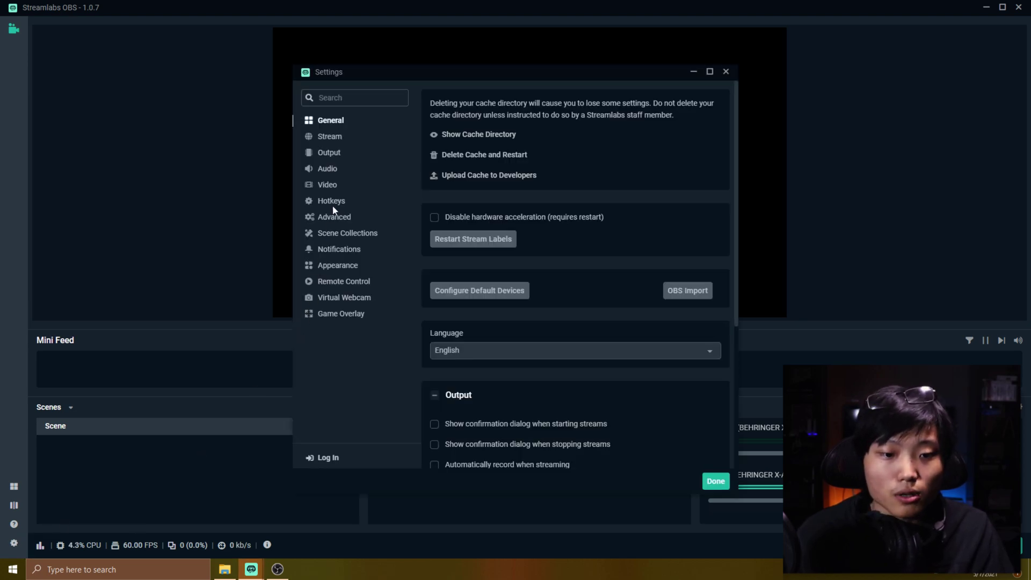
Confirm the Video page keeps 1920x1080 output resolution and 60 FPS.
{"action": "left_click", "coordinate": [328, 185]}
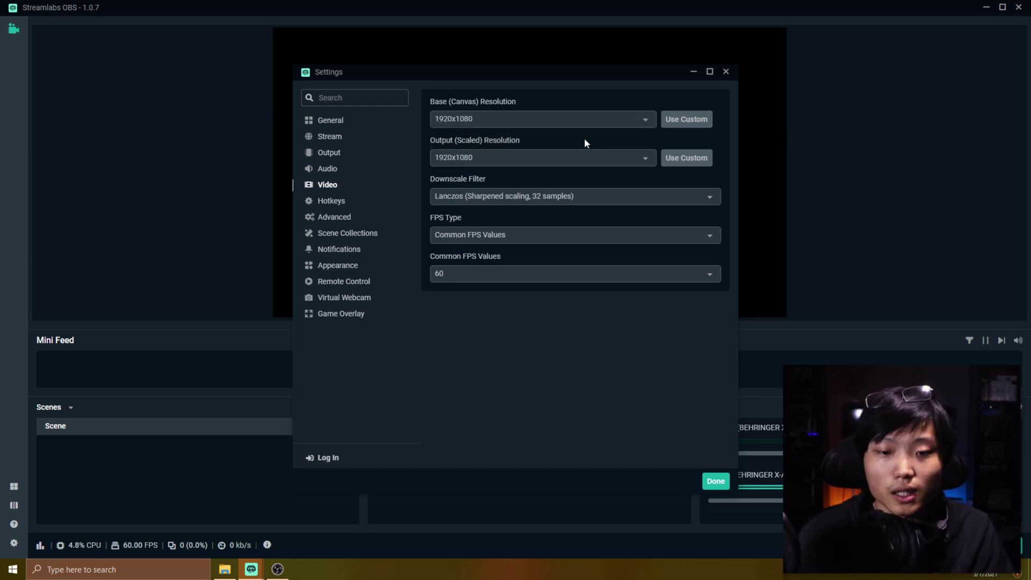
{"action": "left_click", "coordinate": [570, 157]}
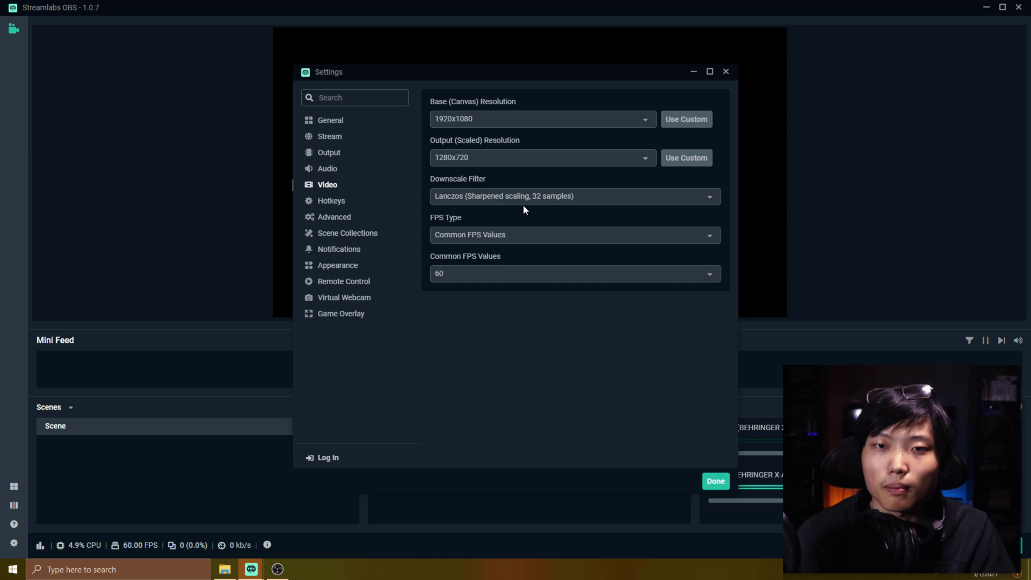
{"action": "left_click", "coordinate": [496, 274]}
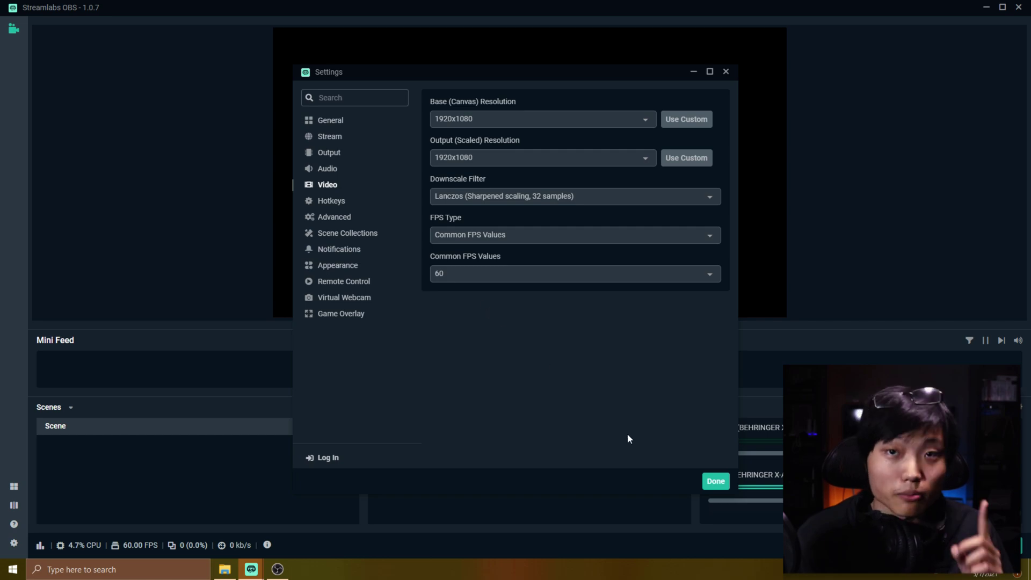
Close Settings and add a Video Capture Device source named 'Elgato HD60s'.
{"action": "left_click", "coordinate": [715, 483]}
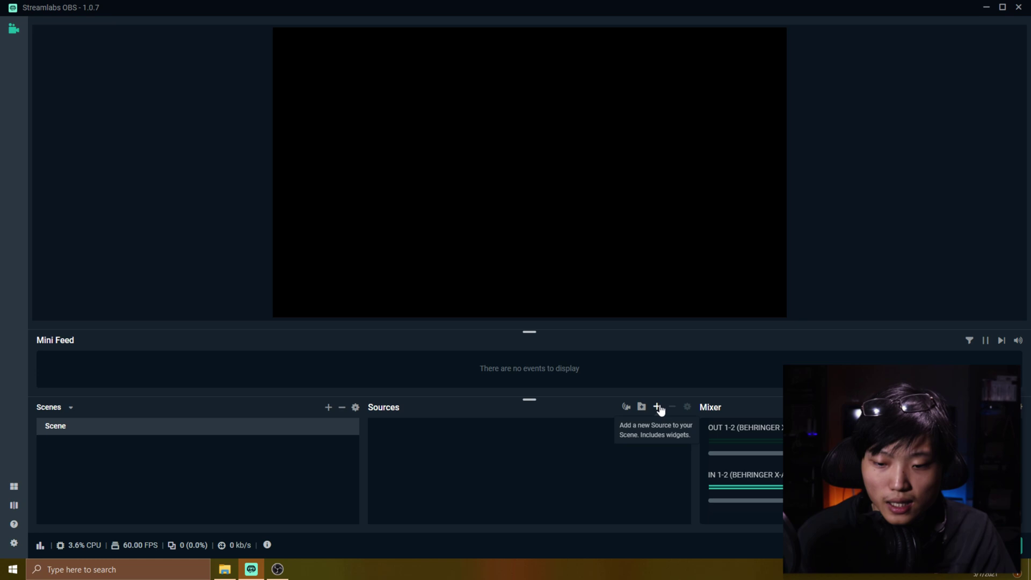
{"action": "left_click", "coordinate": [658, 407]}
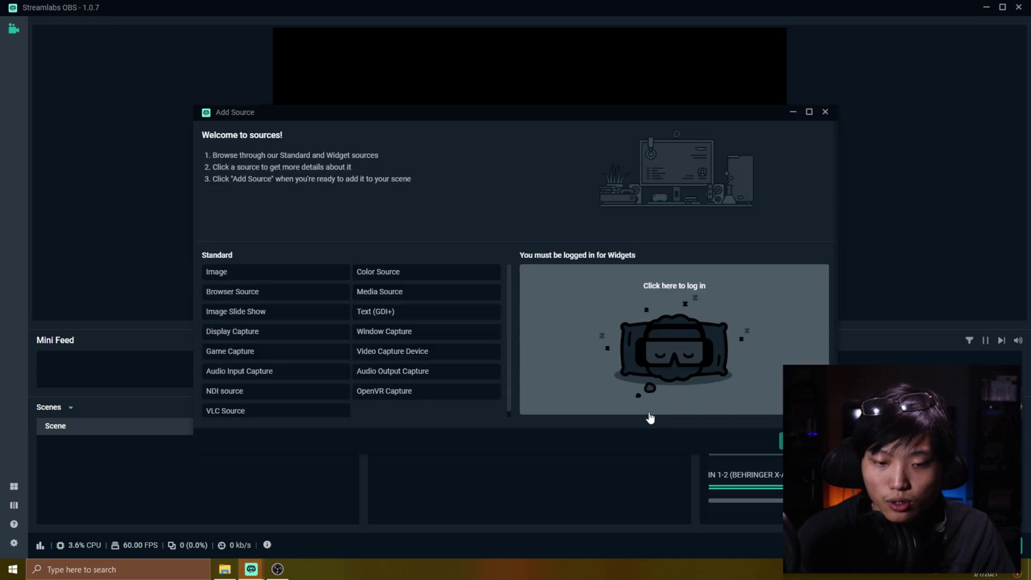
{"action": "double_click", "coordinate": [413, 355]}
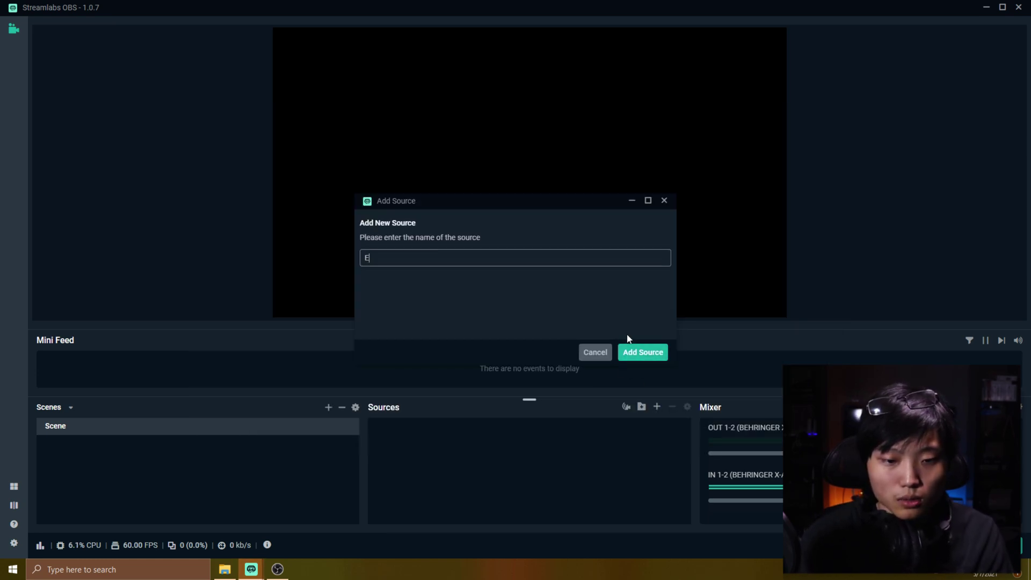
{"action": "type", "text": "Elgato HD60"}
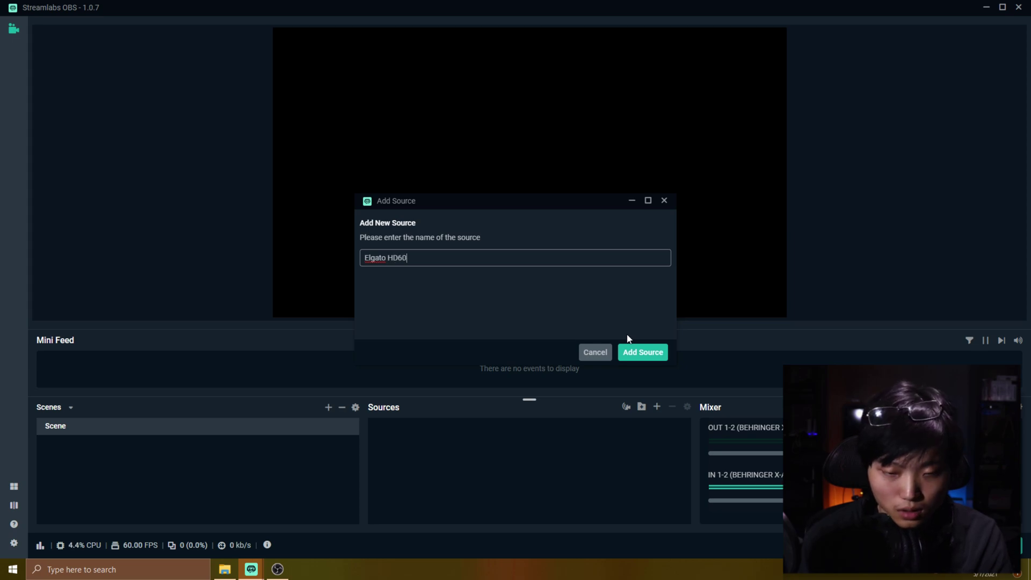
{"action": "type", "text": "s"}
{"action": "left_click", "coordinate": [640, 351]}
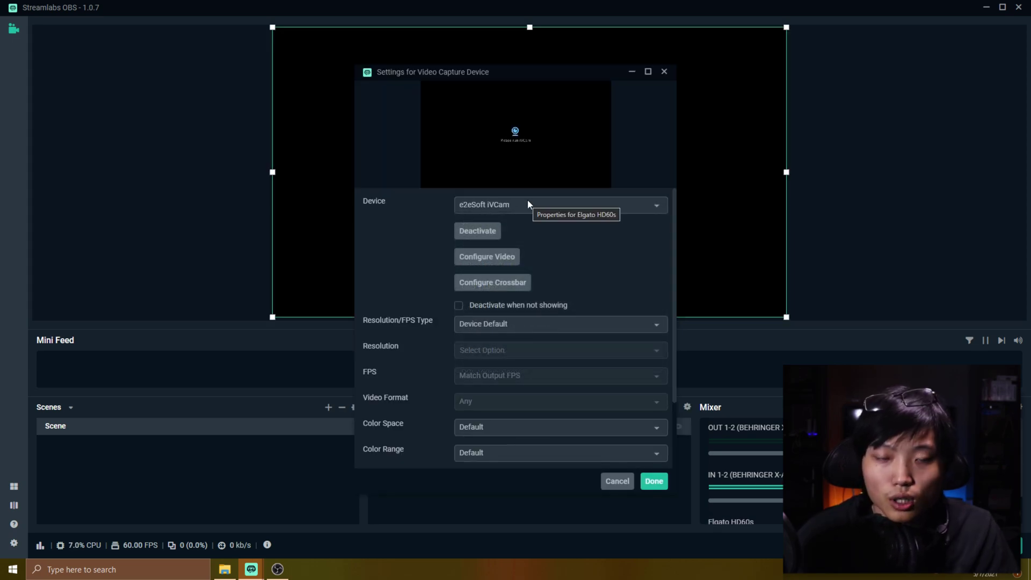
Use the Game Capture HD60 S device with custom 1920x1080 resolution at 60 FPS.
{"action": "left_click", "coordinate": [528, 204]}
{"action": "scroll", "coordinate": [526, 263], "scroll_direction": "down", "scroll_amount": 2}
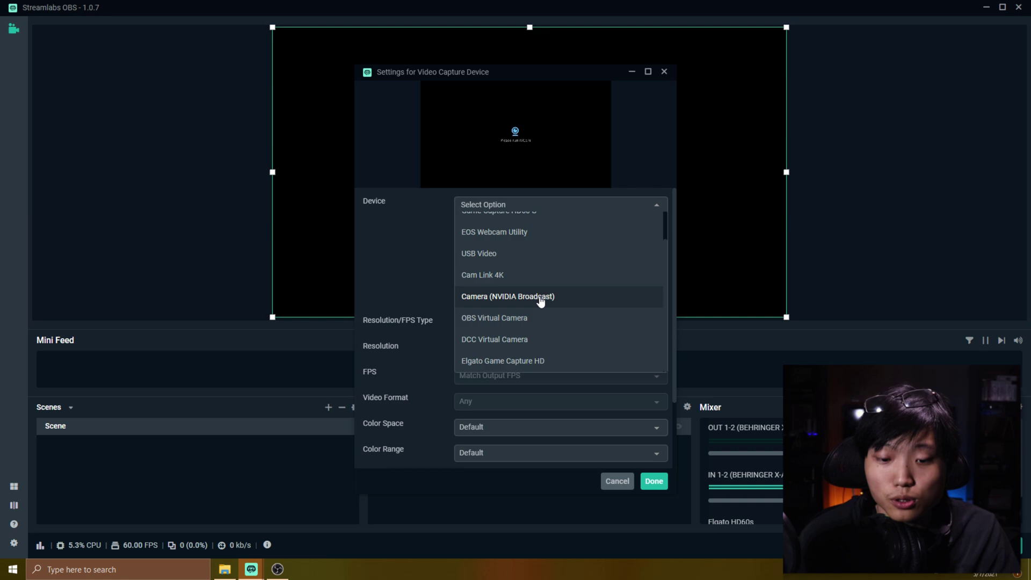
{"action": "scroll", "coordinate": [537, 298], "scroll_direction": "up", "scroll_amount": 2}
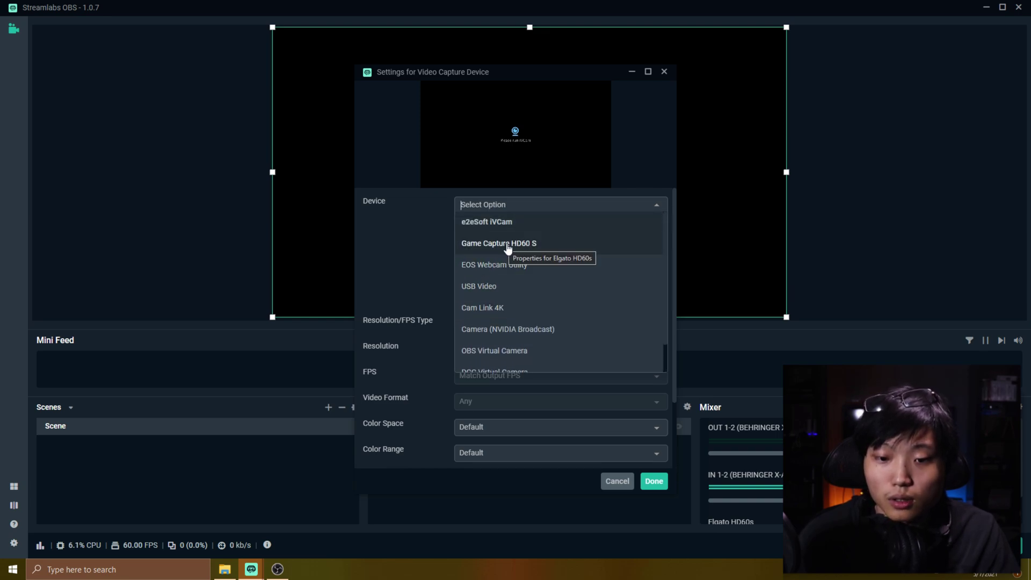
{"action": "left_click", "coordinate": [526, 245]}
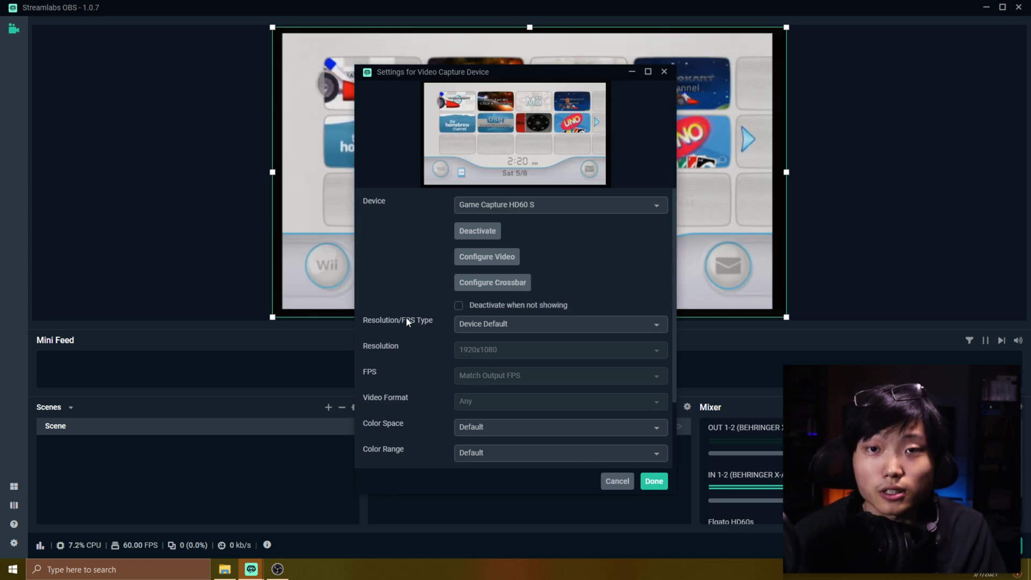
{"action": "left_click", "coordinate": [620, 325]}
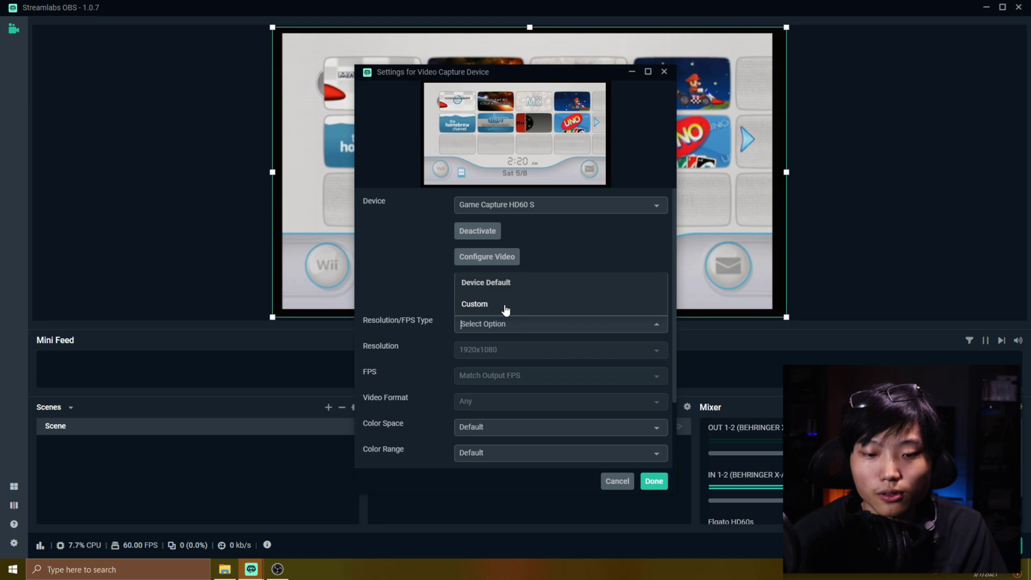
{"action": "left_click", "coordinate": [484, 308]}
{"action": "scroll", "coordinate": [465, 317], "scroll_direction": "down", "scroll_amount": 2}
{"action": "left_click", "coordinate": [655, 264]}
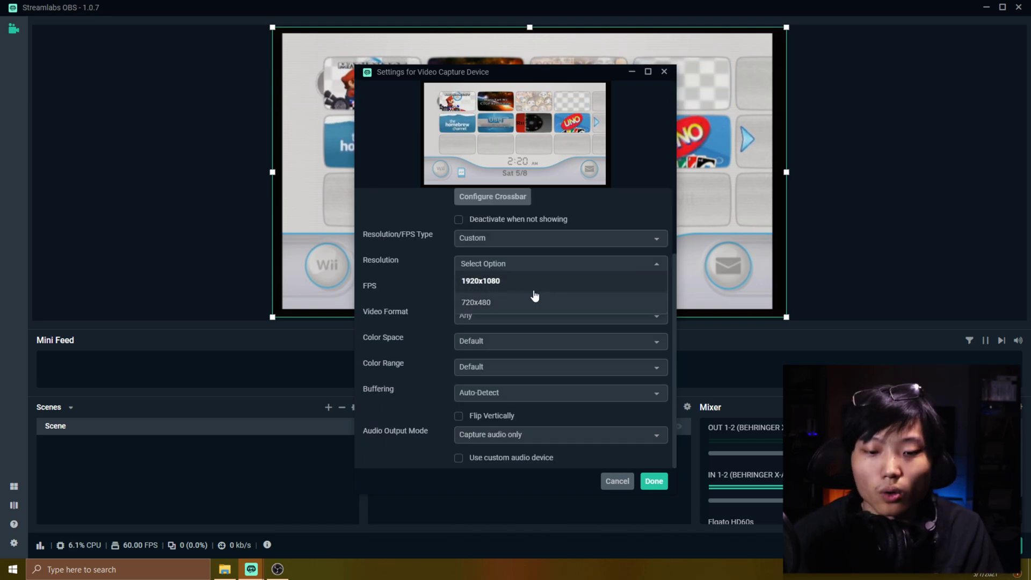
{"action": "left_click", "coordinate": [517, 281]}
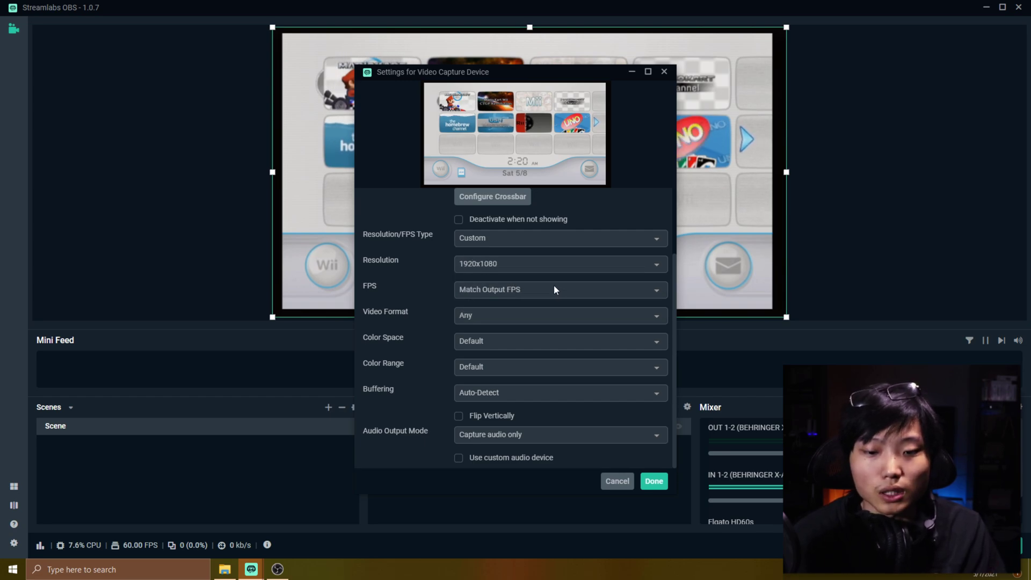
{"action": "left_click", "coordinate": [553, 289]}
{"action": "left_click", "coordinate": [499, 349]}
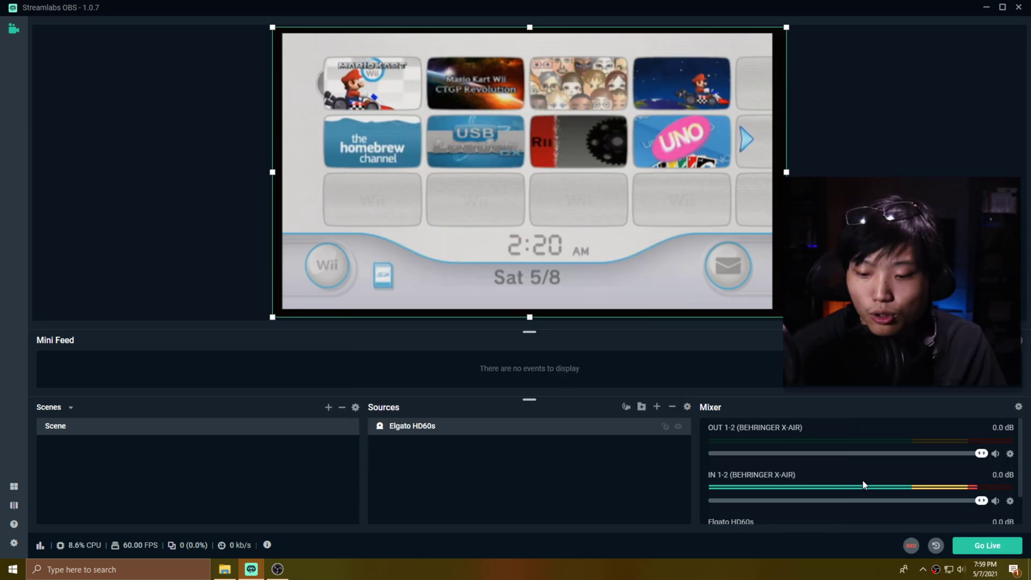
{"action": "left_click", "coordinate": [617, 482]}
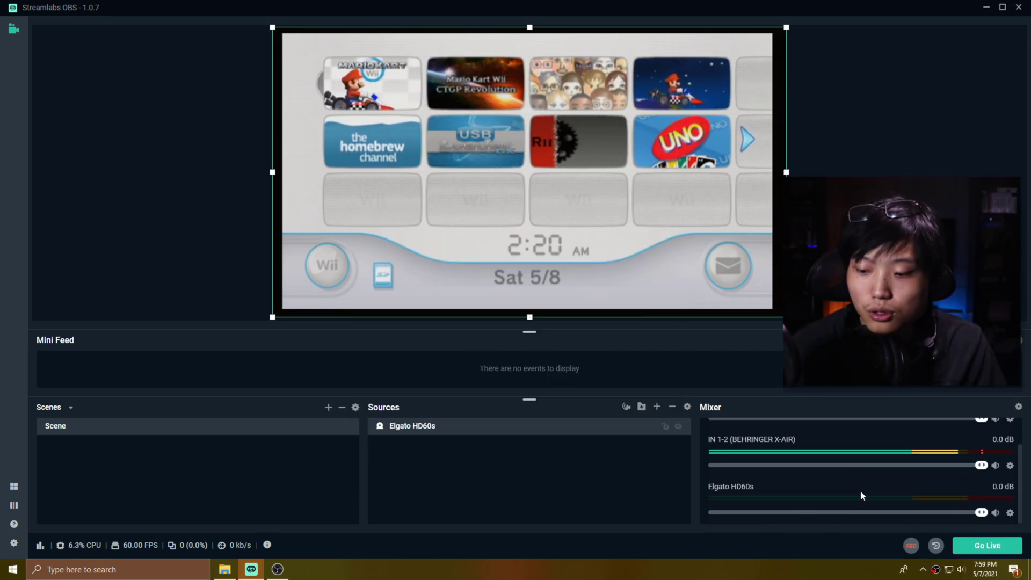
{"action": "mouse_move", "coordinate": [981, 511]}
{"action": "left_mouse_down"}
{"action": "mouse_move", "coordinate": [845, 510]}
{"action": "mouse_move", "coordinate": [981, 512]}
{"action": "left_mouse_up"}
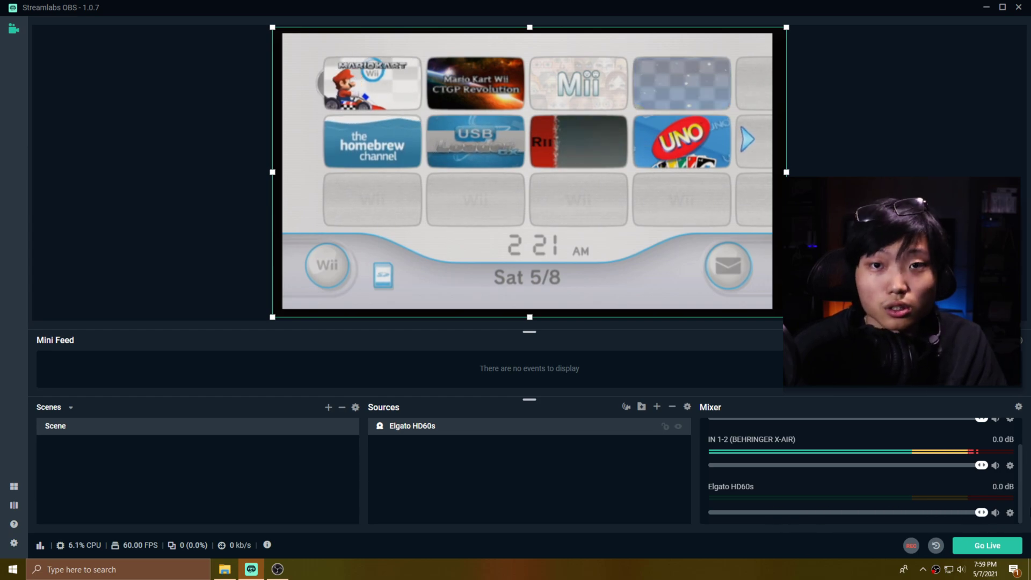
{"action": "scroll", "coordinate": [895, 499], "scroll_direction": "up", "scroll_amount": 1}
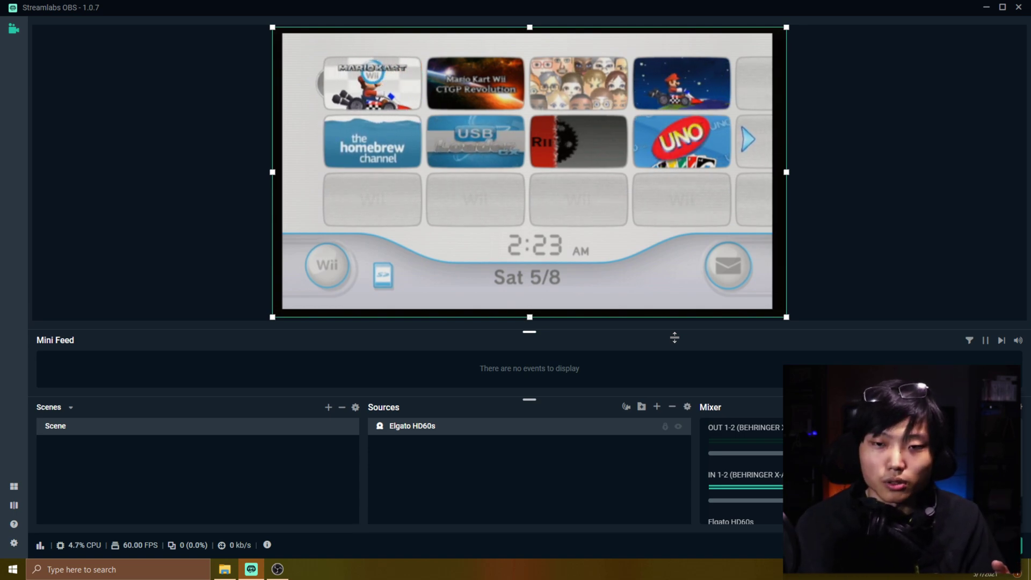
Add a Crop/Pad filter to the Elgato HD60s source.
{"action": "right_click", "coordinate": [449, 428]}
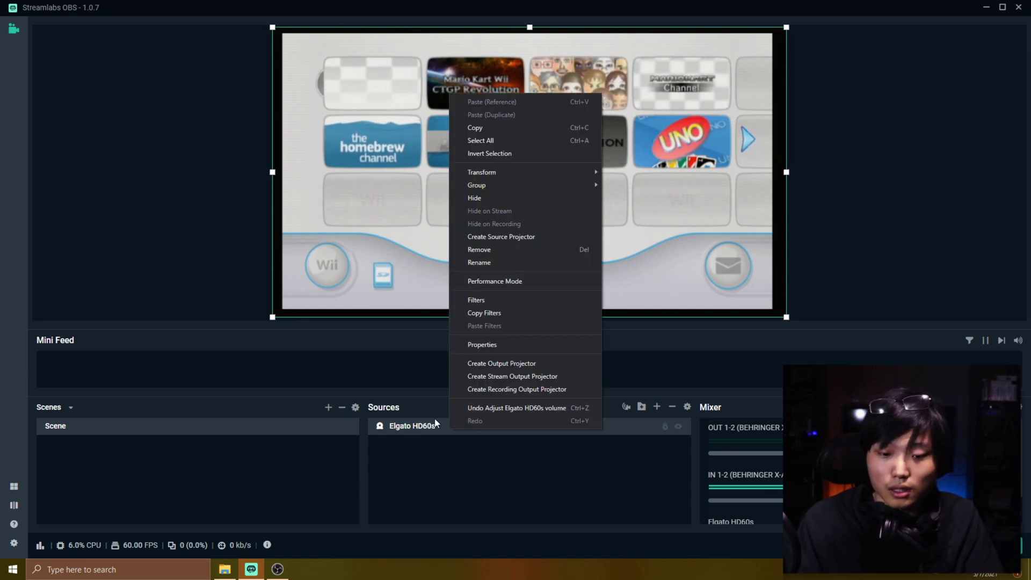
{"action": "left_click", "coordinate": [489, 299]}
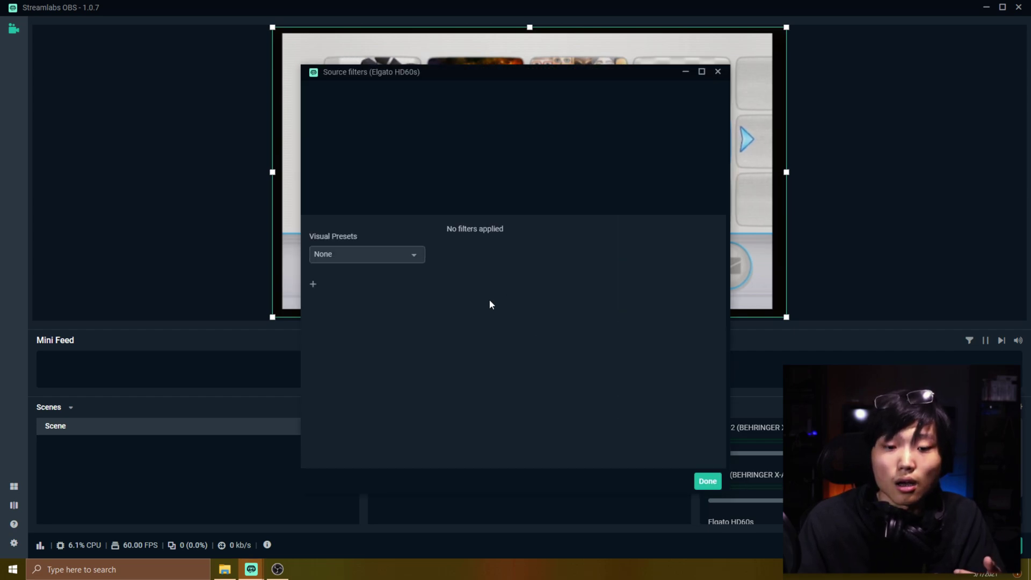
{"action": "left_click", "coordinate": [314, 285]}
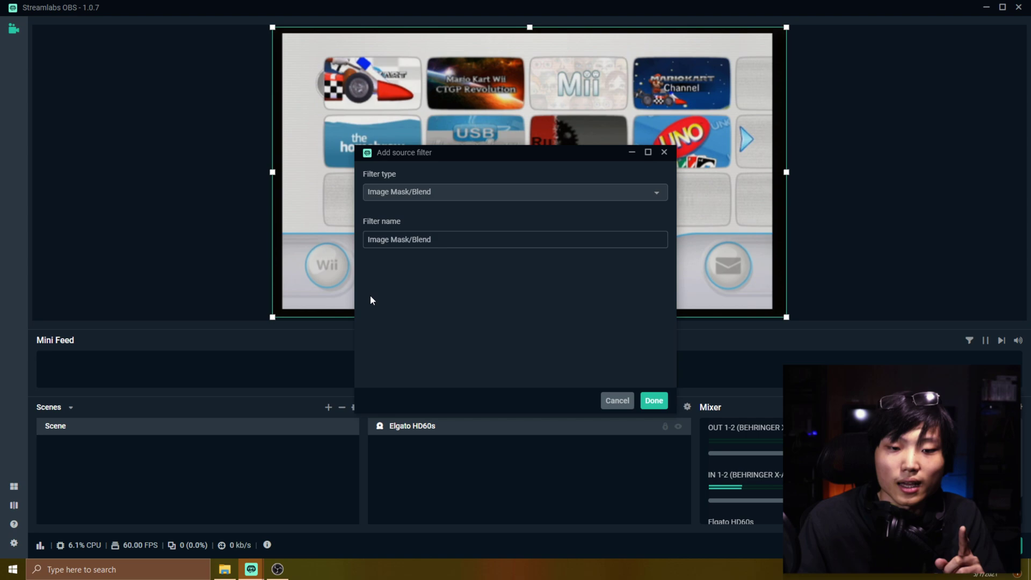
{"action": "left_click", "coordinate": [408, 192]}
{"action": "left_click", "coordinate": [412, 232]}
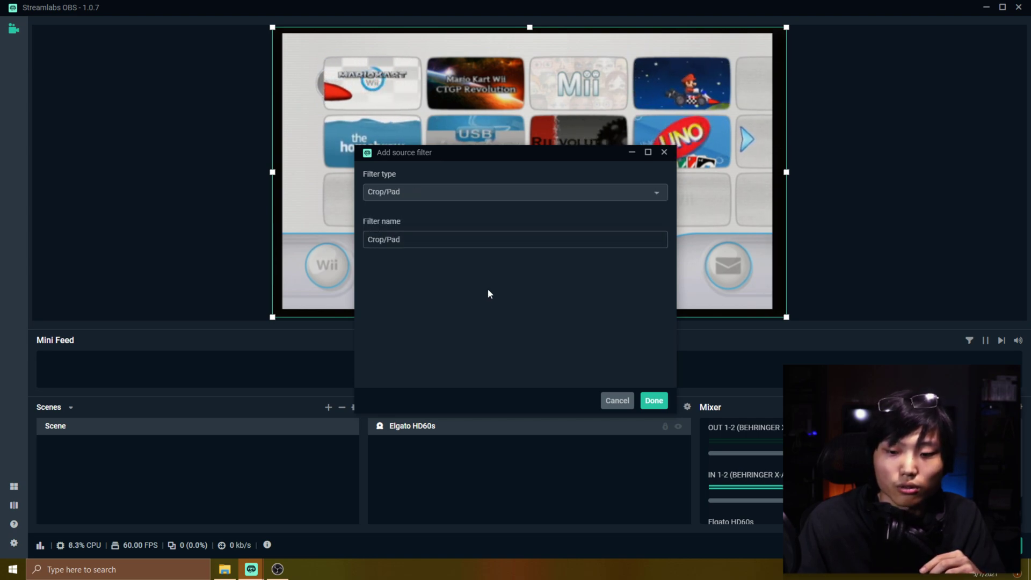
{"action": "left_click", "coordinate": [653, 401]}
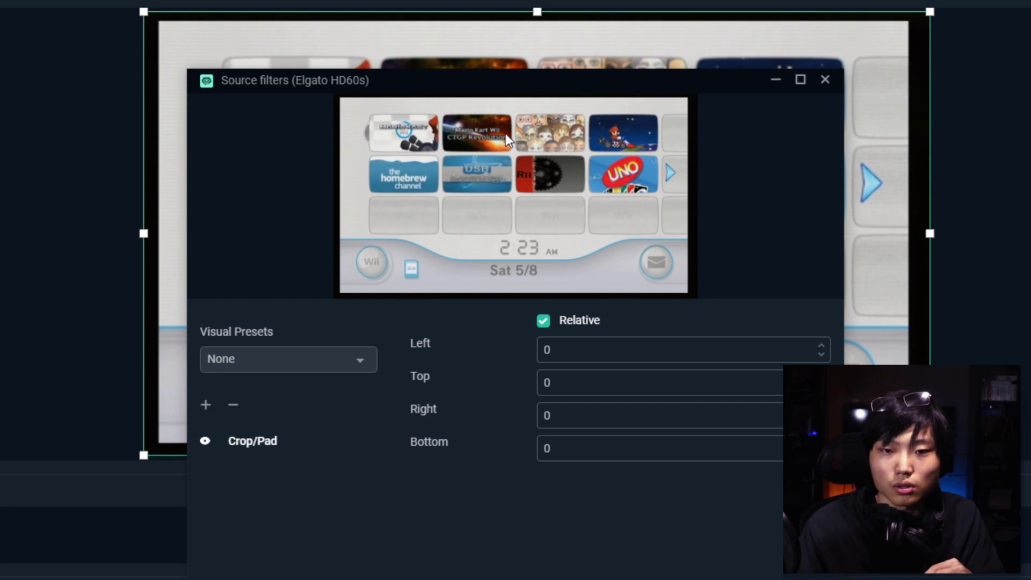
Start the crop by entering the Left and Top amounts.
{"action": "left_click", "coordinate": [607, 361]}
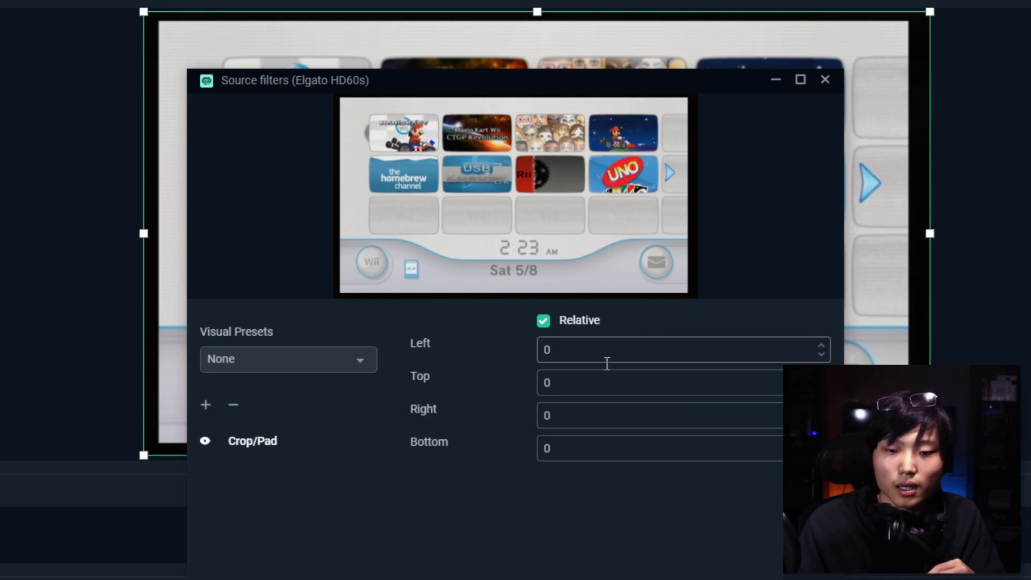
{"action": "key", "text": "BackSpace"}
{"action": "type", "text": "5"}
{"action": "scroll", "coordinate": [594, 355], "scroll_direction": "up", "scroll_amount": 20}
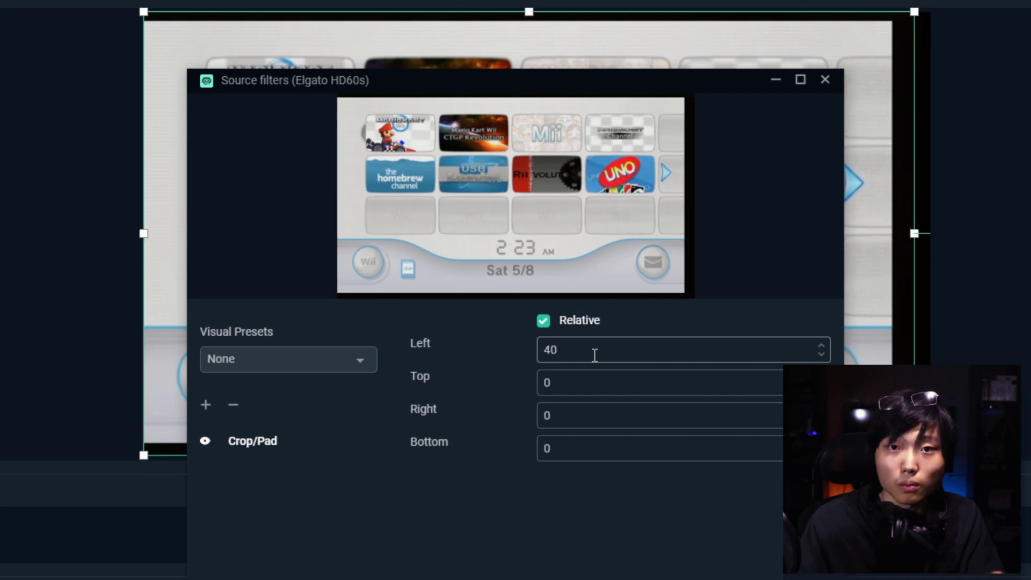
{"action": "left_click", "coordinate": [595, 385]}
{"action": "scroll", "coordinate": [595, 384], "scroll_direction": "up", "scroll_amount": 20}
{"action": "scroll", "coordinate": [594, 384], "scroll_direction": "up", "scroll_amount": 3}
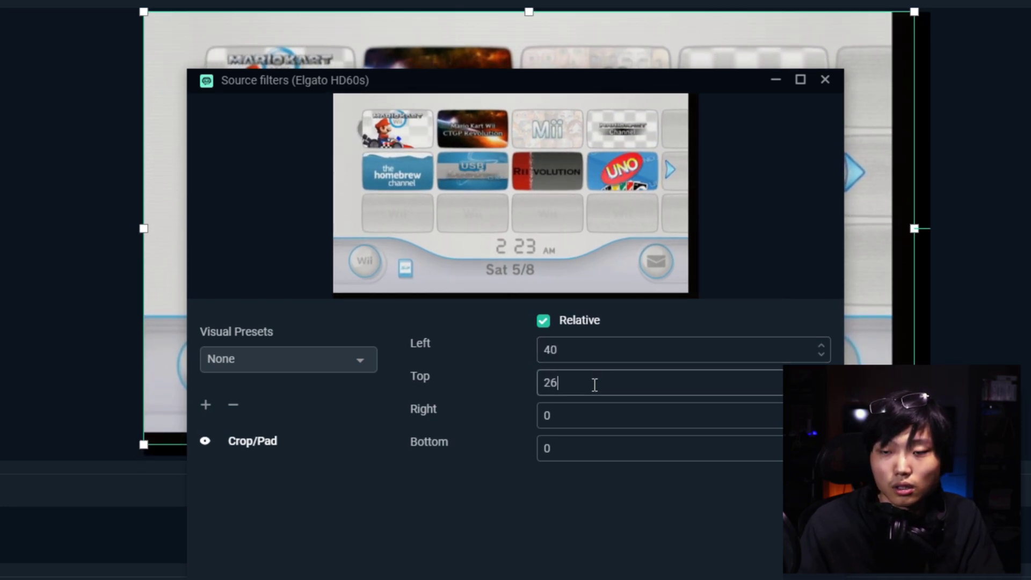
{"action": "scroll", "coordinate": [594, 385], "scroll_direction": "down", "scroll_amount": 1}
Adjust Right, Left and Bottom so the crop ends at 41, 27, 56, 30.
{"action": "left_click", "coordinate": [607, 419]}
{"action": "scroll", "coordinate": [607, 419], "scroll_direction": "up", "scroll_amount": 2}
{"action": "scroll", "coordinate": [607, 422], "scroll_direction": "up", "scroll_amount": 20}
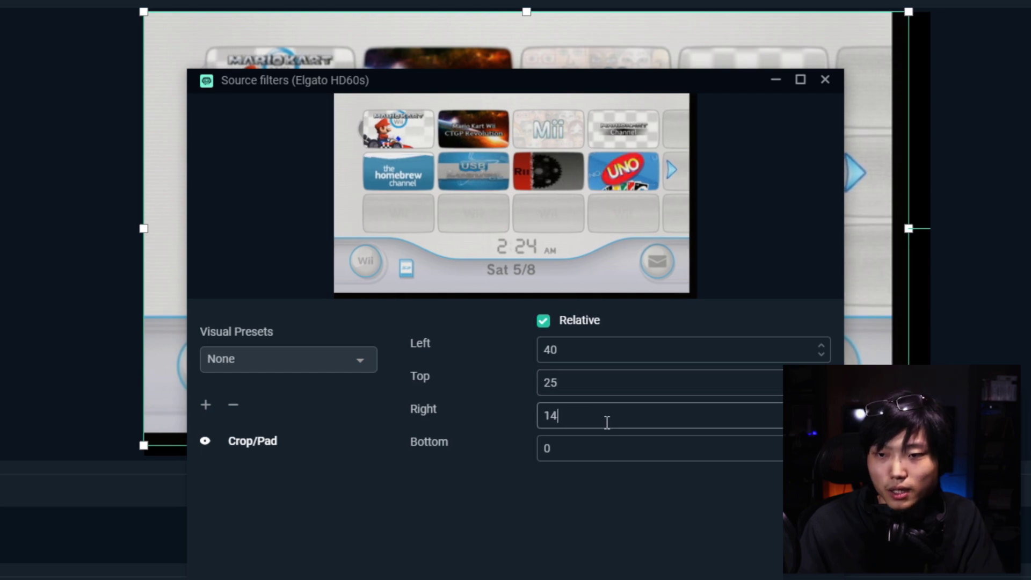
{"action": "scroll", "coordinate": [607, 422], "scroll_direction": "up", "scroll_amount": 11}
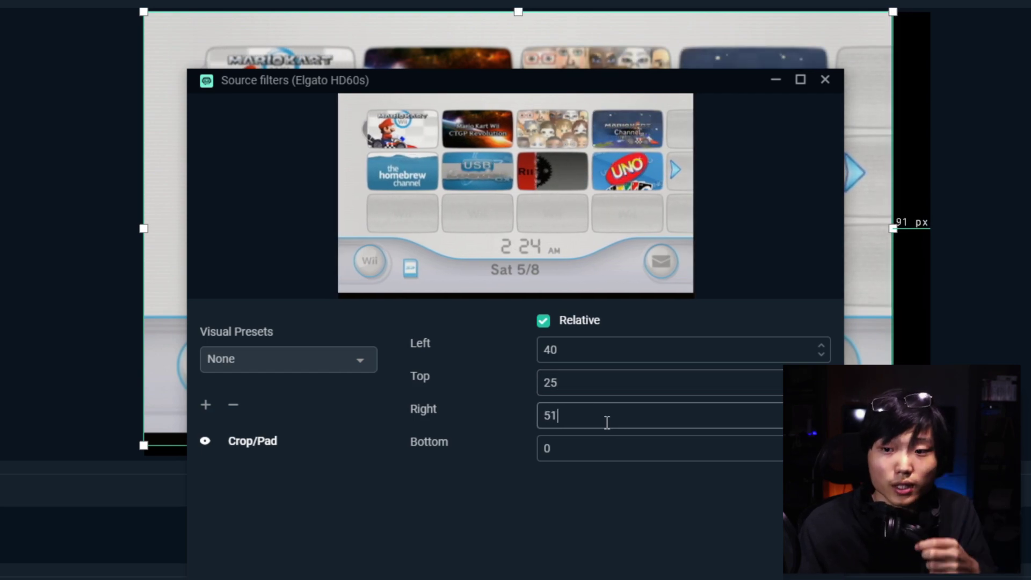
{"action": "left_click", "coordinate": [598, 451]}
{"action": "scroll", "coordinate": [598, 451], "scroll_direction": "up", "scroll_amount": 4}
{"action": "scroll", "coordinate": [599, 453], "scroll_direction": "up", "scroll_amount": 20}
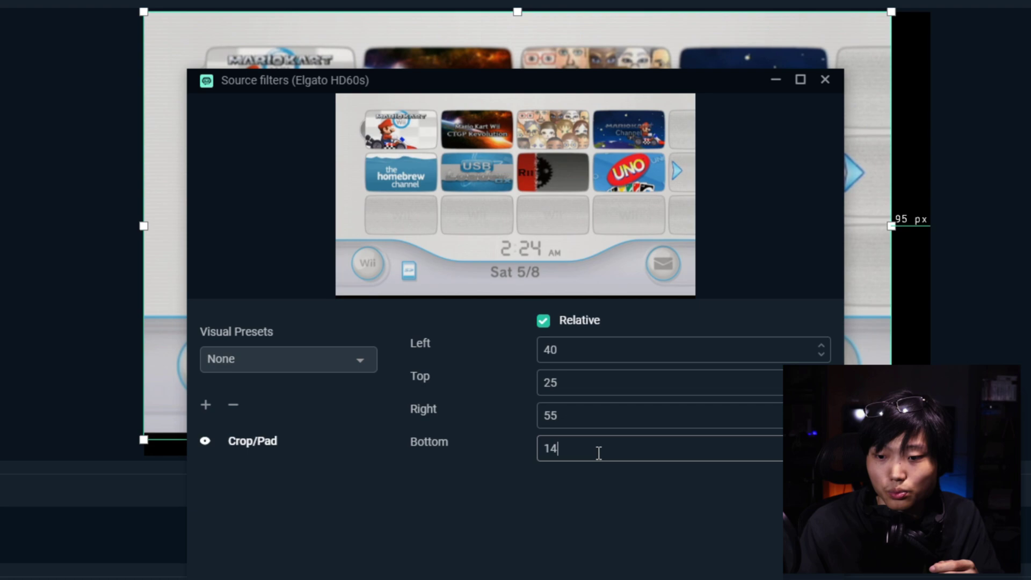
{"action": "left_click", "coordinate": [628, 358]}
{"action": "scroll", "coordinate": [627, 358], "scroll_direction": "up", "scroll_amount": 1}
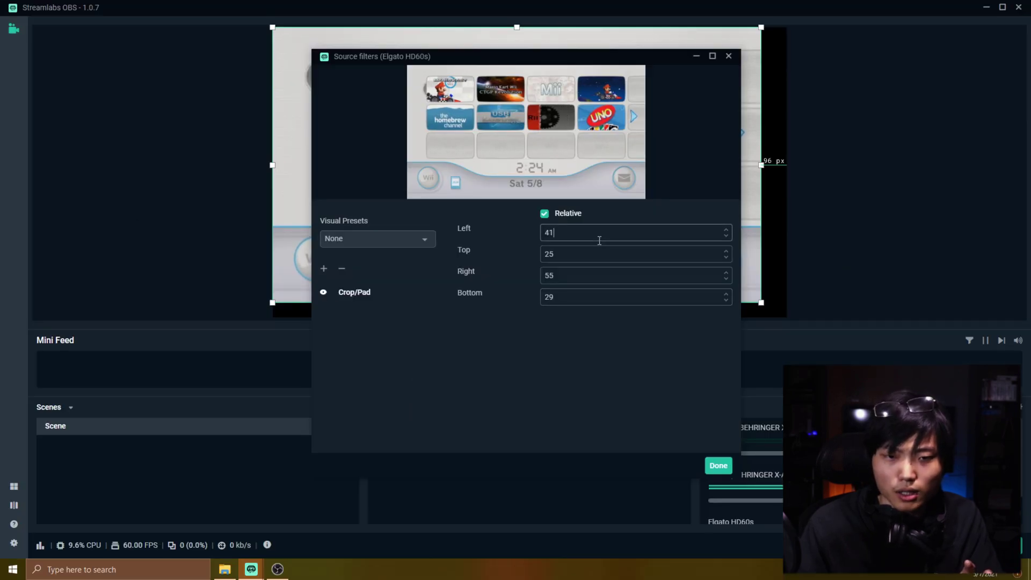
{"action": "scroll", "coordinate": [594, 276], "scroll_direction": "up", "scroll_amount": 1}
{"action": "left_click", "coordinate": [586, 299]}
{"action": "scroll", "coordinate": [587, 300], "scroll_direction": "up", "scroll_amount": 1}
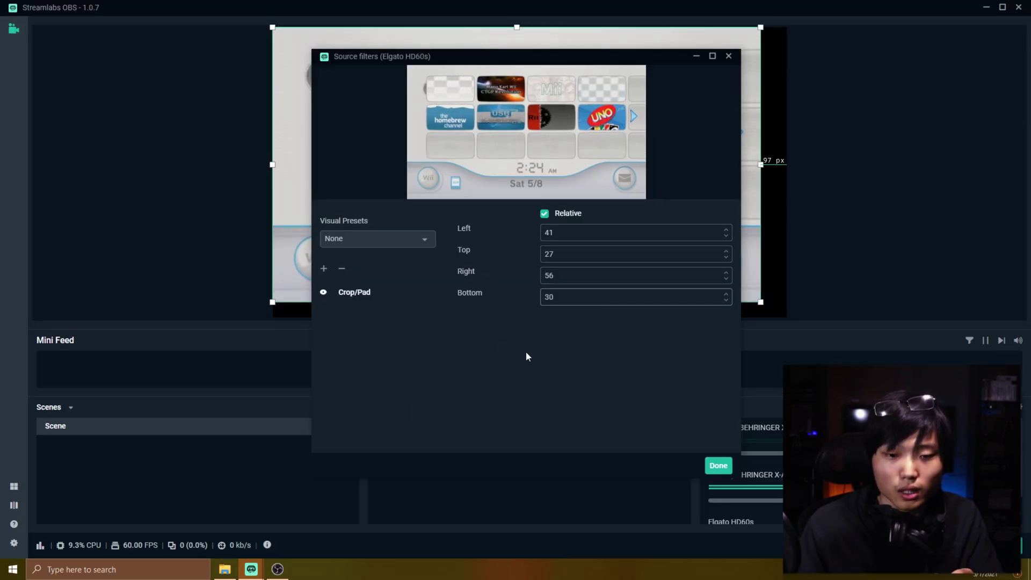
Add a Scaling/Aspect Ratio filter to the capture source.
{"action": "left_click", "coordinate": [323, 268]}
{"action": "left_click", "coordinate": [429, 195]}
{"action": "scroll", "coordinate": [444, 258], "scroll_direction": "down", "scroll_amount": 4}
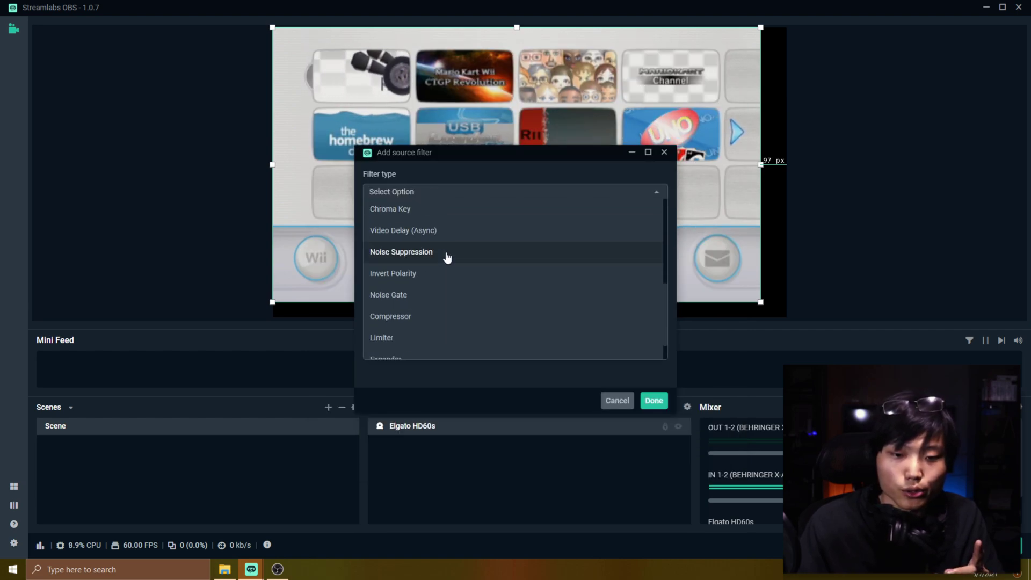
{"action": "scroll", "coordinate": [432, 252], "scroll_direction": "up", "scroll_amount": 2}
{"action": "scroll", "coordinate": [429, 252], "scroll_direction": "up", "scroll_amount": 3}
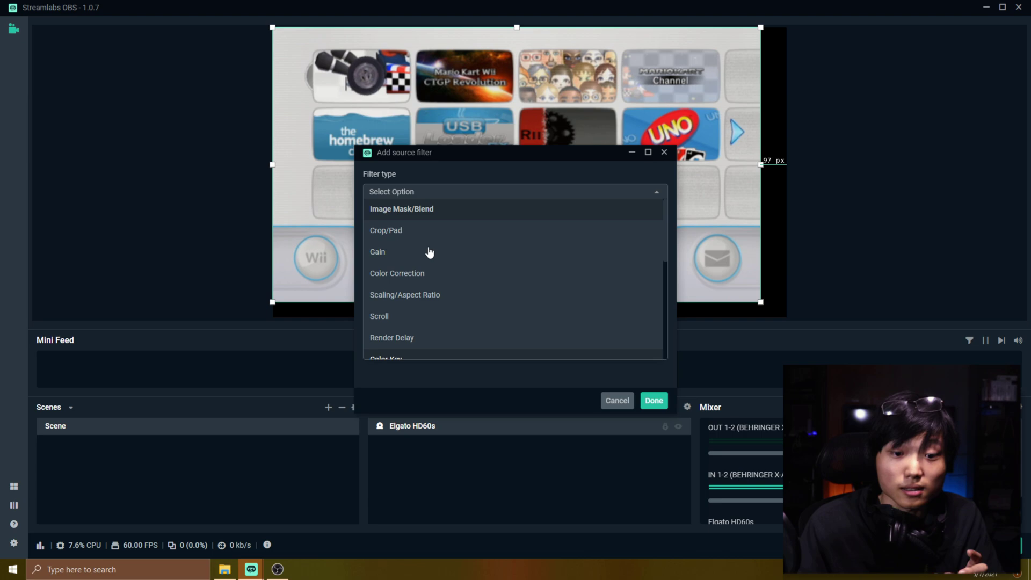
{"action": "scroll", "coordinate": [433, 267], "scroll_direction": "down", "scroll_amount": 3}
{"action": "scroll", "coordinate": [432, 268], "scroll_direction": "up", "scroll_amount": 3}
{"action": "left_click", "coordinate": [427, 304]}
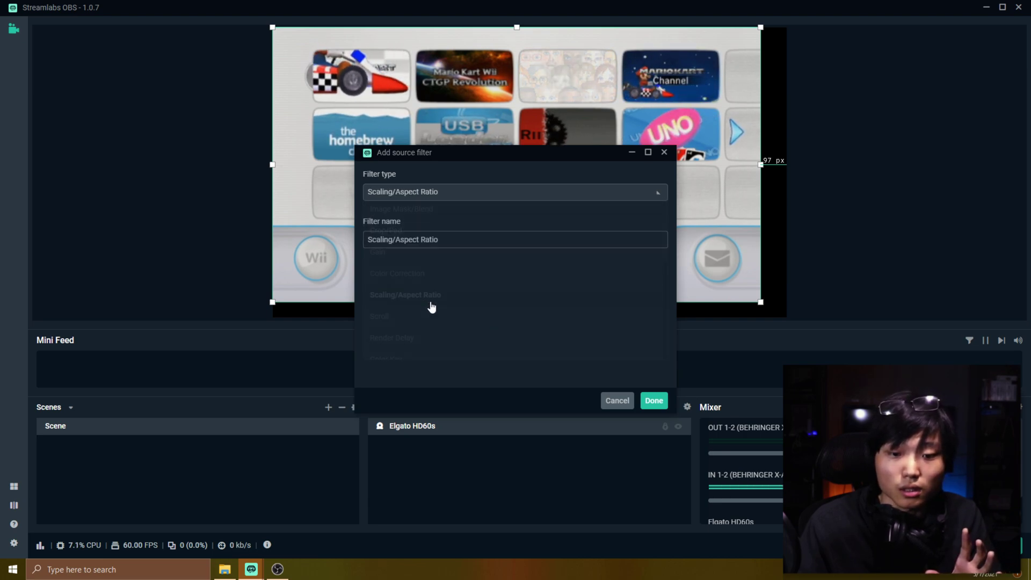
{"action": "left_click", "coordinate": [653, 400]}
Set the Scaling/Aspect Ratio filter to Area scale filtering at 1920x1080.
{"action": "left_click", "coordinate": [347, 307]}
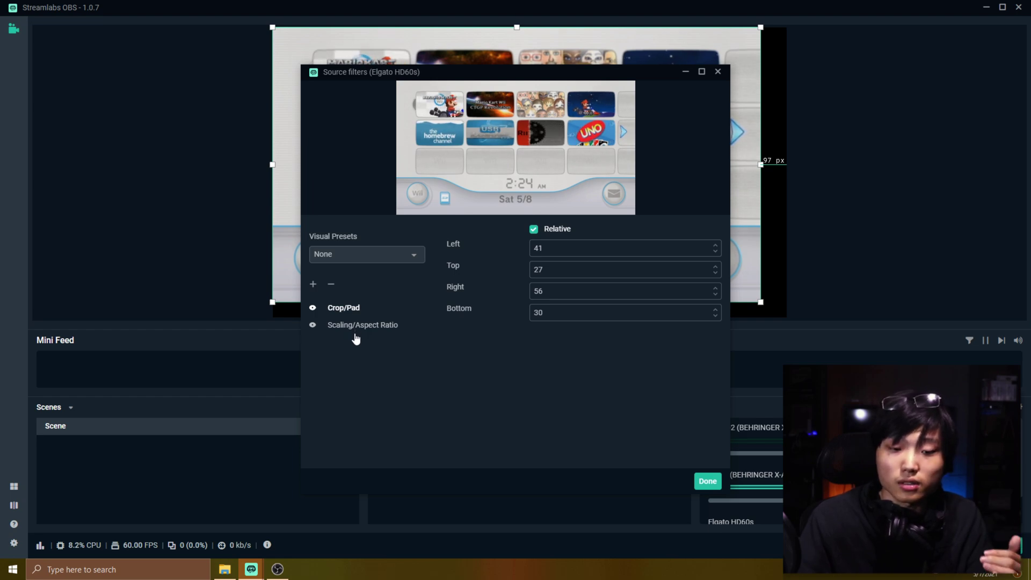
{"action": "left_click", "coordinate": [392, 325]}
{"action": "left_click", "coordinate": [559, 232]}
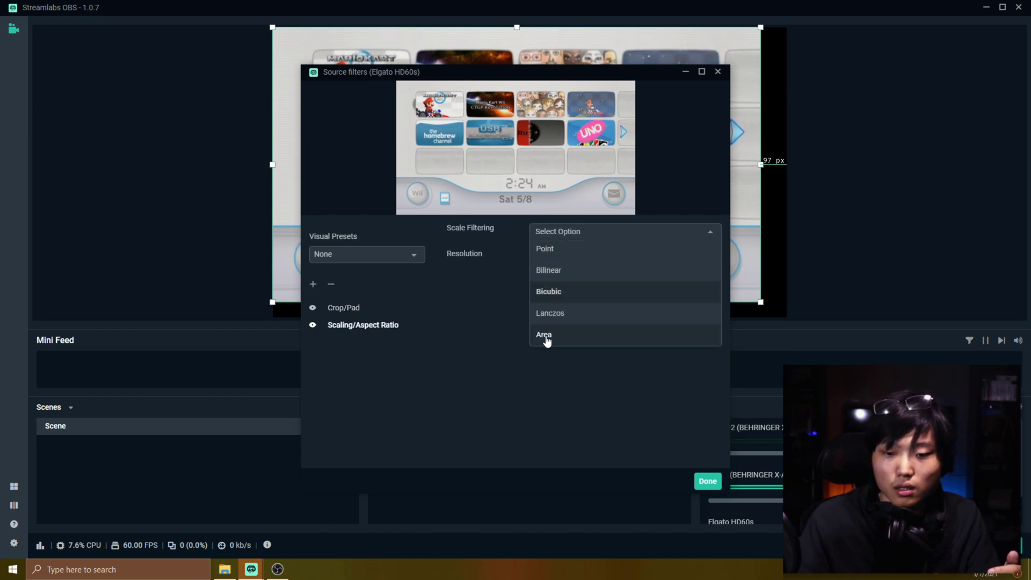
{"action": "left_click", "coordinate": [545, 335]}
{"action": "left_click", "coordinate": [578, 252]}
{"action": "left_click", "coordinate": [558, 232]}
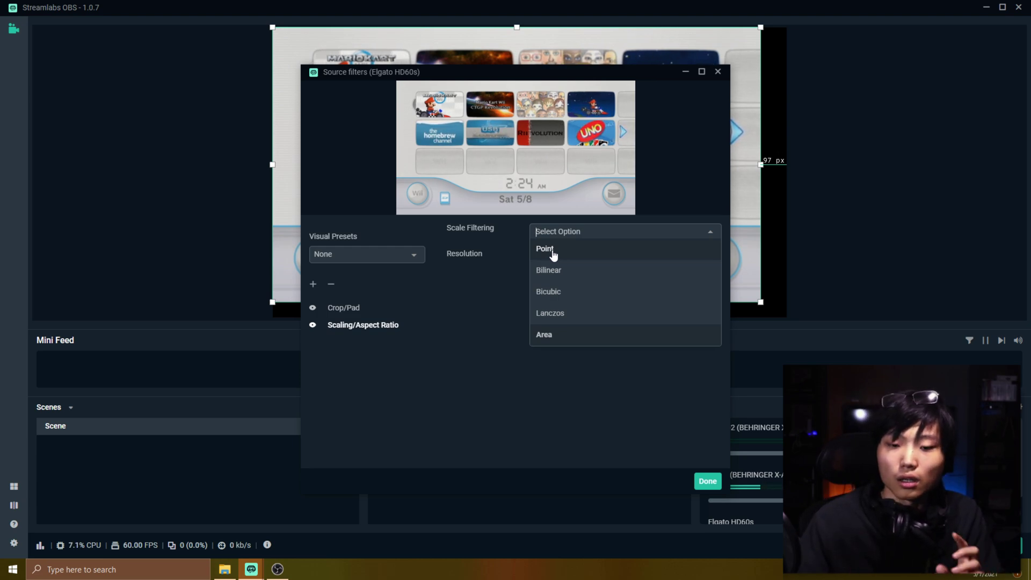
{"action": "left_click", "coordinate": [544, 334]}
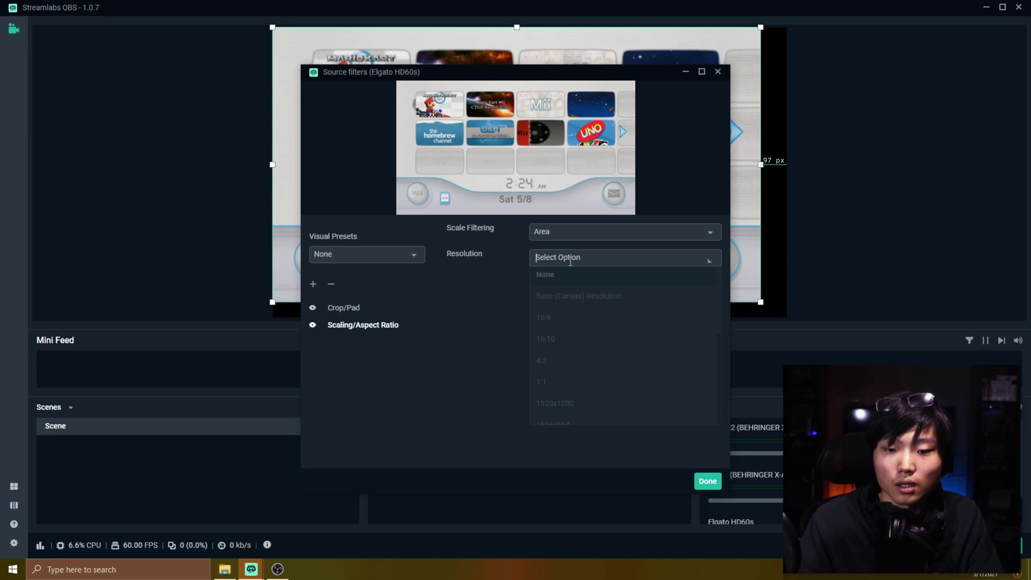
{"action": "scroll", "coordinate": [575, 343], "scroll_direction": "down", "scroll_amount": 2}
{"action": "left_click", "coordinate": [578, 298]}
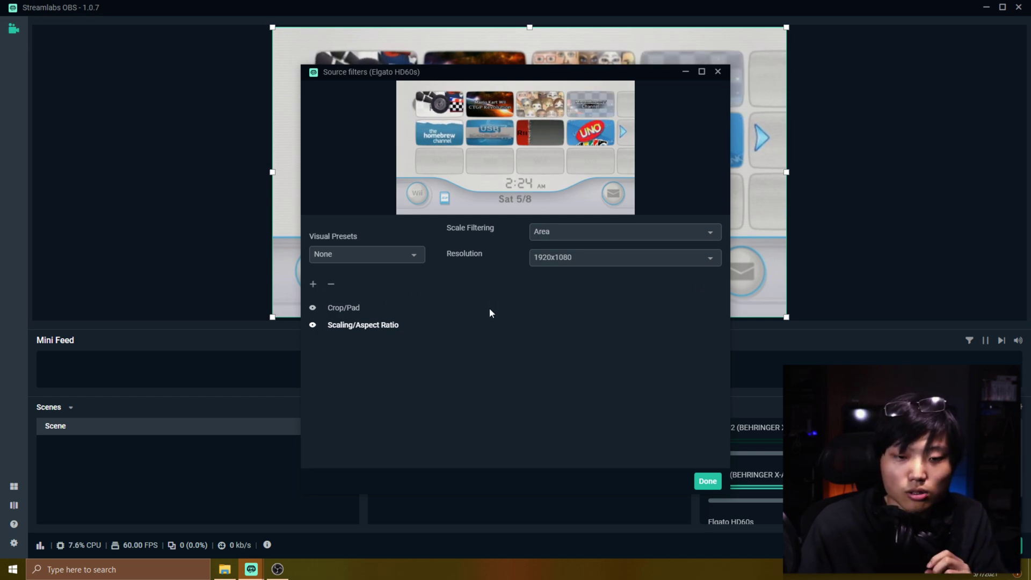
Add a Sharpen filter to the capture source.
{"action": "left_click", "coordinate": [313, 284]}
{"action": "left_click", "coordinate": [420, 188]}
{"action": "left_click", "coordinate": [491, 228]}
{"action": "key", "text": "Return"}
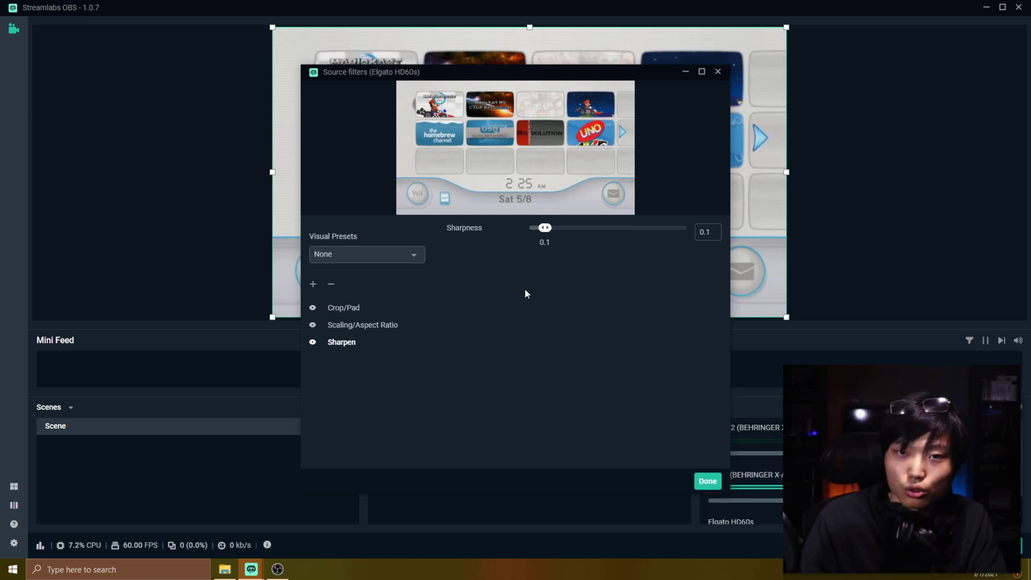
Add a Color Correction filter with contrast 0.1, then toggle it off to compare.
{"action": "left_click", "coordinate": [313, 285]}
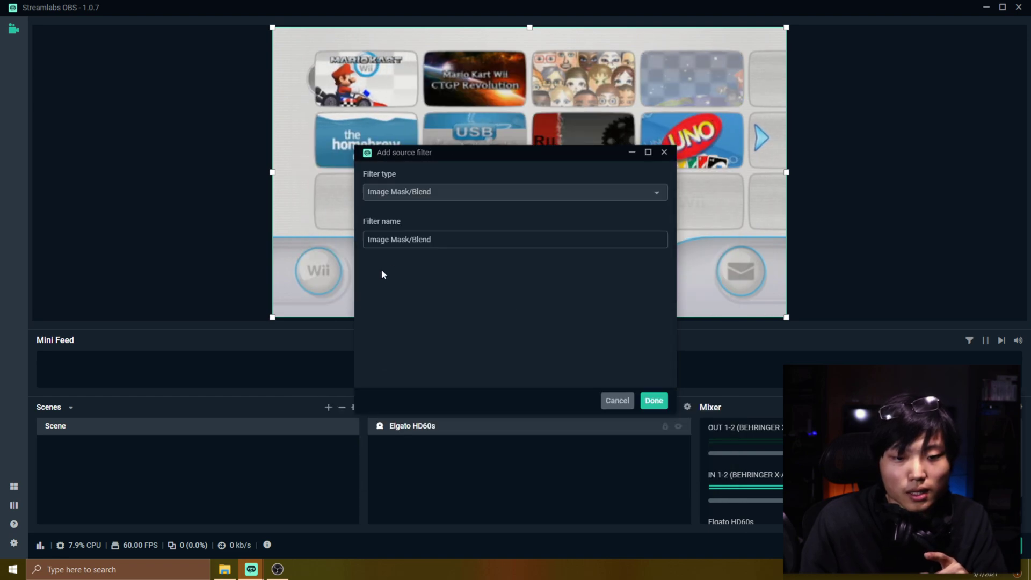
{"action": "left_click", "coordinate": [435, 198]}
{"action": "left_click", "coordinate": [444, 271]}
{"action": "left_click", "coordinate": [654, 400]}
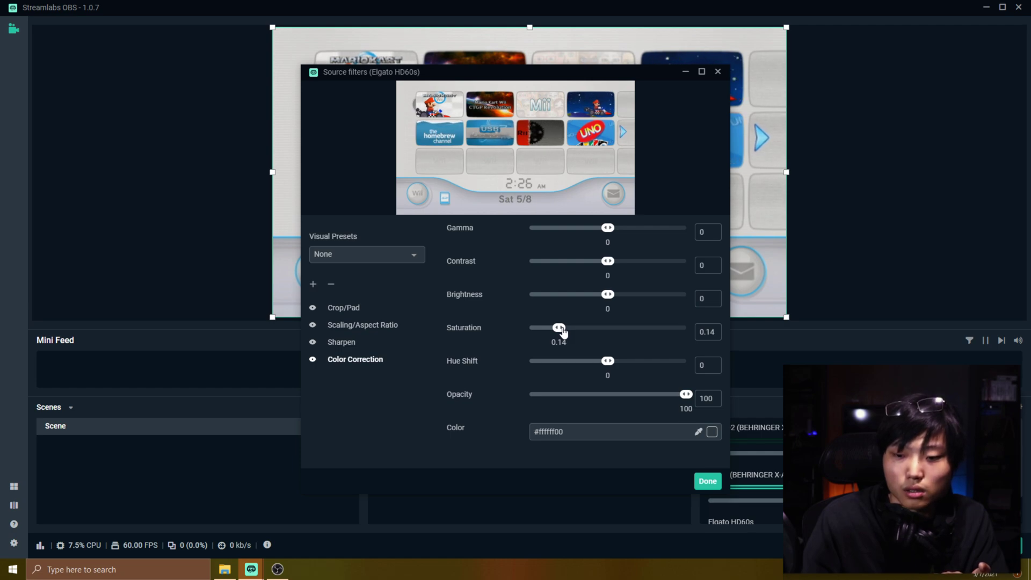
{"action": "left_click_drag", "start_coordinate": [608, 271], "coordinate": [616, 269]}
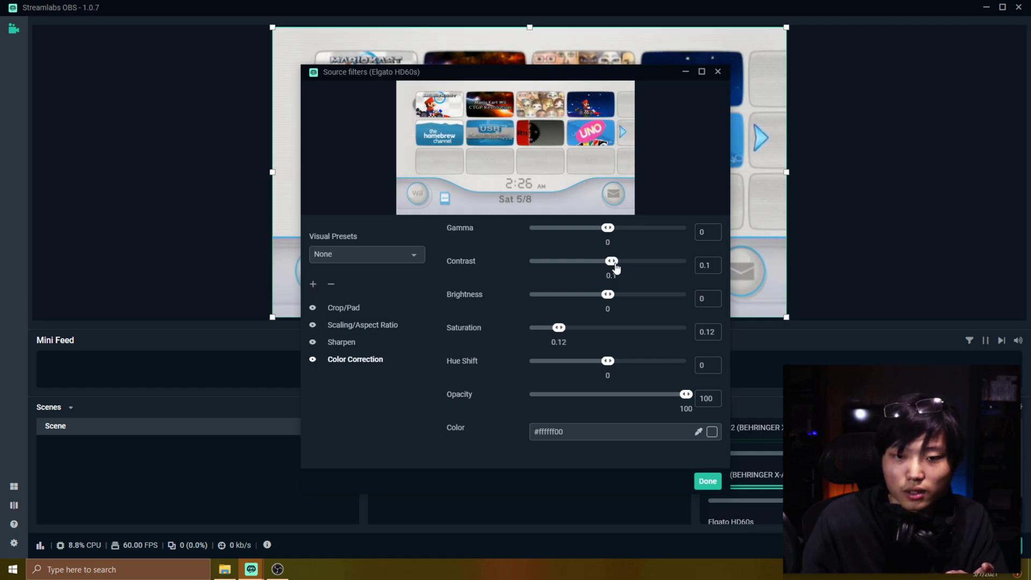
{"action": "left_click", "coordinate": [313, 360]}
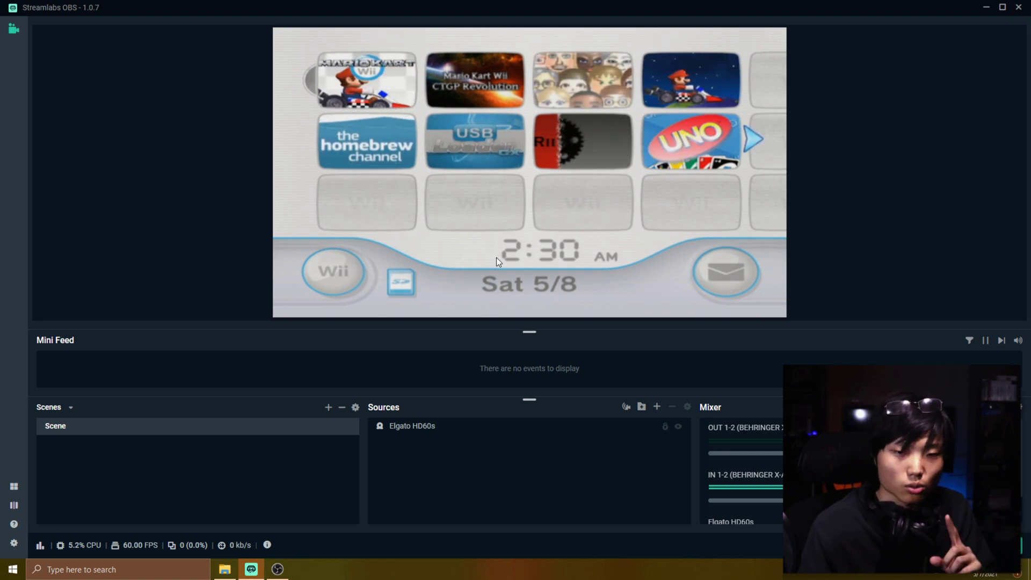
Switch the Output settings to Advanced mode and show the Recording tab.
{"action": "left_click", "coordinate": [15, 543]}
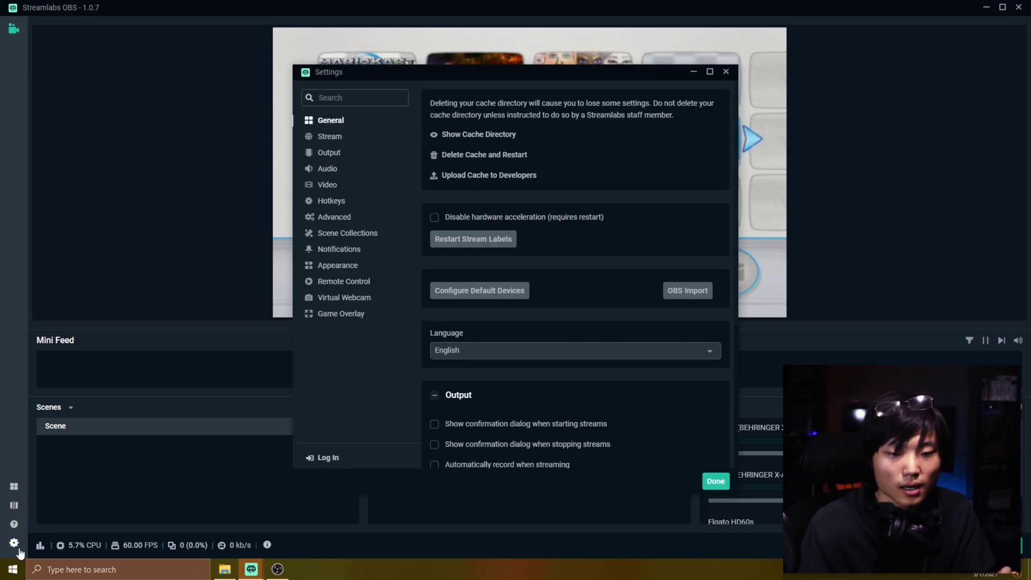
{"action": "left_click", "coordinate": [328, 186]}
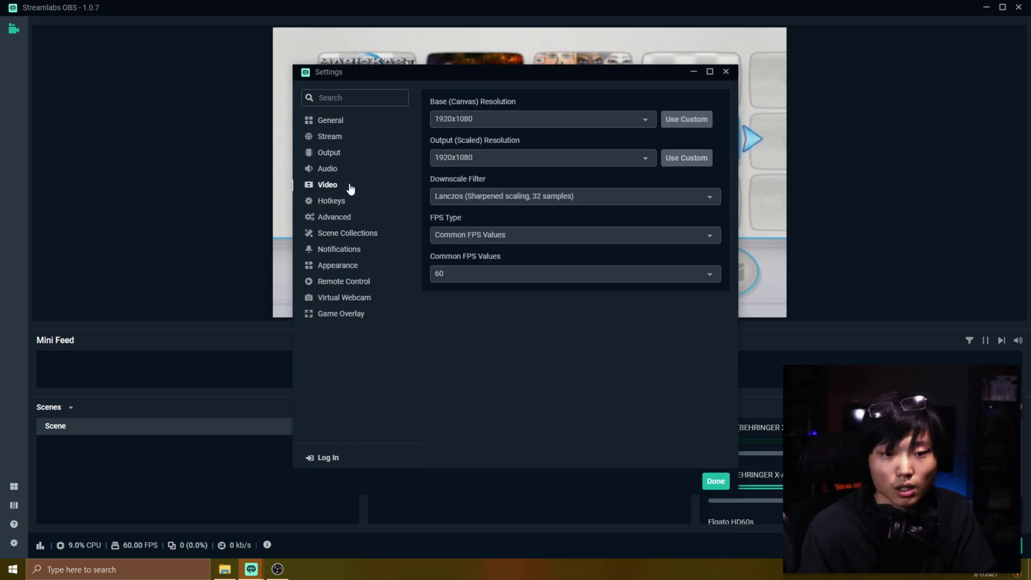
{"action": "left_click", "coordinate": [333, 157]}
{"action": "left_click", "coordinate": [512, 127]}
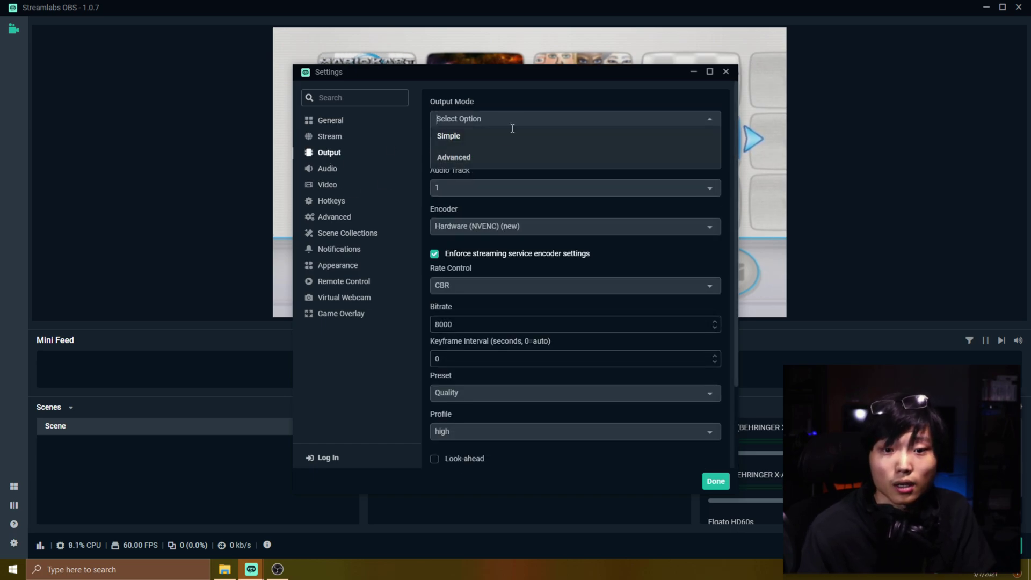
{"action": "left_click", "coordinate": [465, 141]}
{"action": "left_click", "coordinate": [467, 122]}
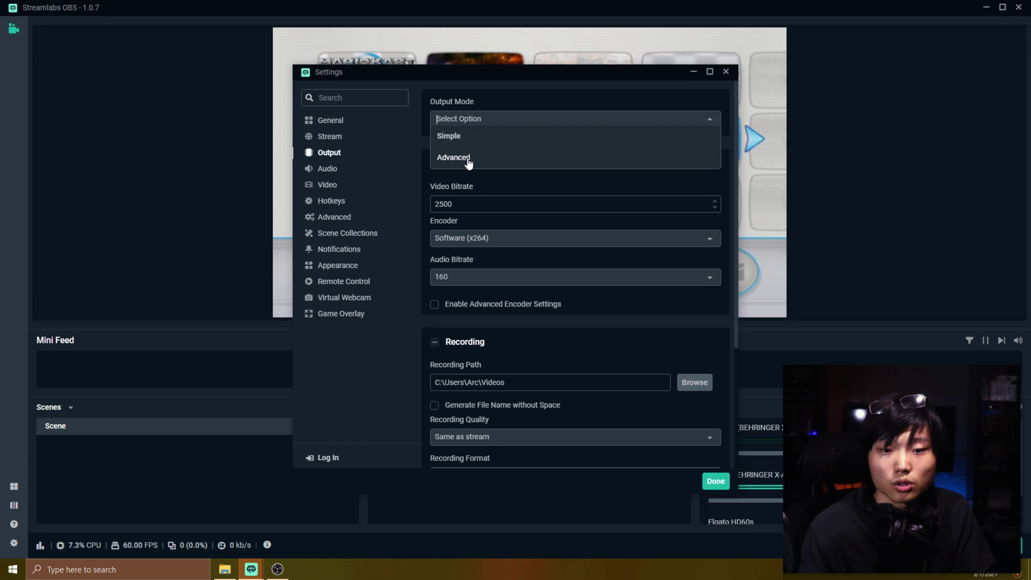
{"action": "left_click", "coordinate": [466, 158]}
{"action": "left_click", "coordinate": [487, 153]}
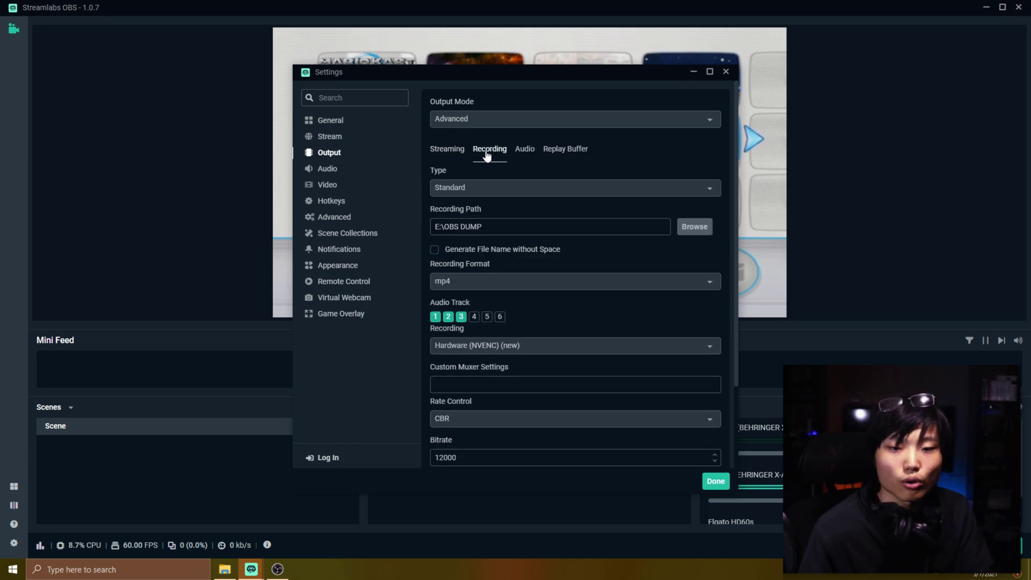
{"action": "left_click", "coordinate": [465, 150]}
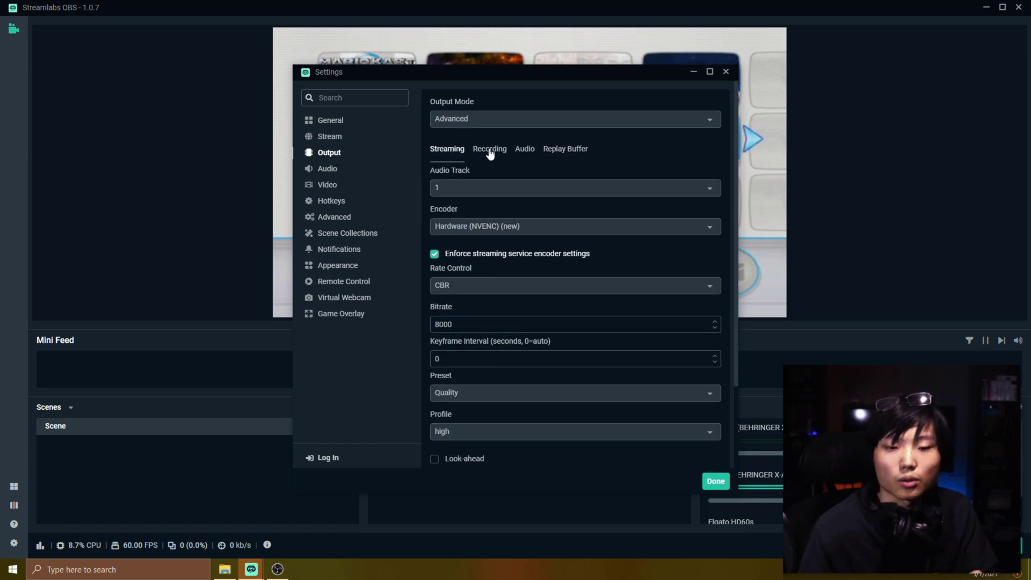
{"action": "left_click", "coordinate": [490, 153]}
Keep mp4 as the Recording Format.
{"action": "scroll", "coordinate": [530, 316], "scroll_direction": "down", "scroll_amount": 2}
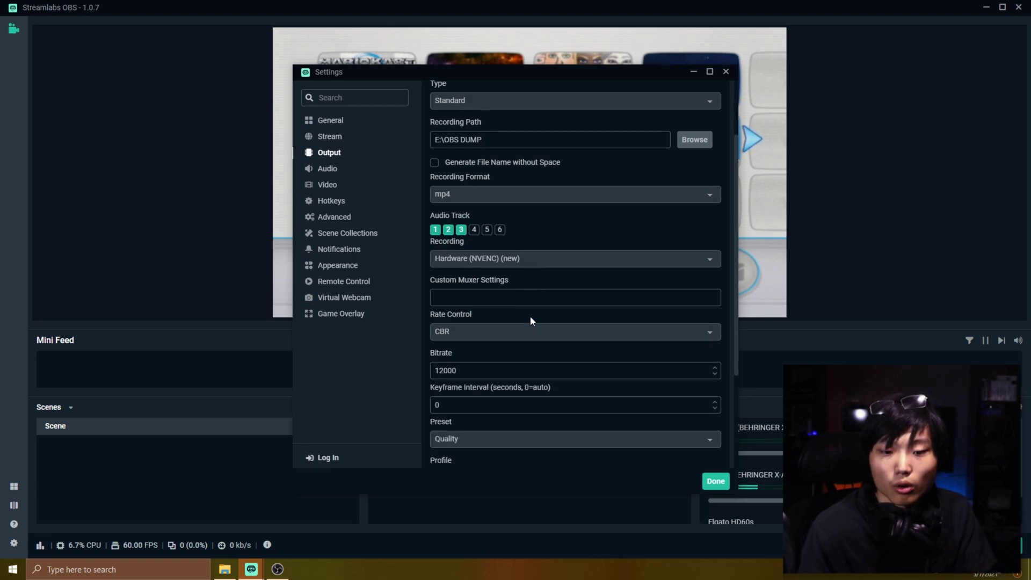
{"action": "scroll", "coordinate": [529, 321], "scroll_direction": "down", "scroll_amount": 2}
{"action": "scroll", "coordinate": [526, 310], "scroll_direction": "up", "scroll_amount": 5}
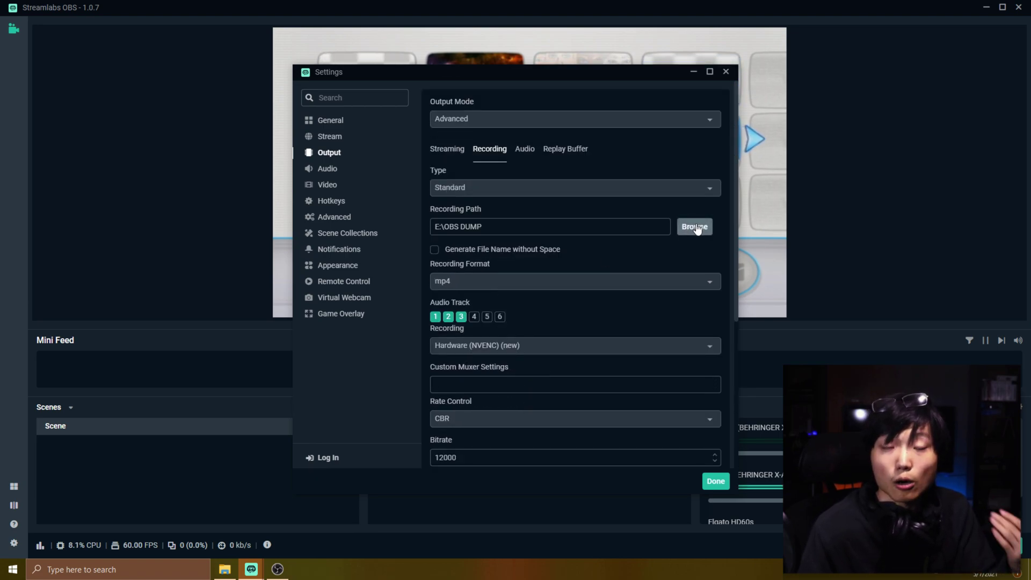
{"action": "scroll", "coordinate": [579, 286], "scroll_direction": "down", "scroll_amount": 2}
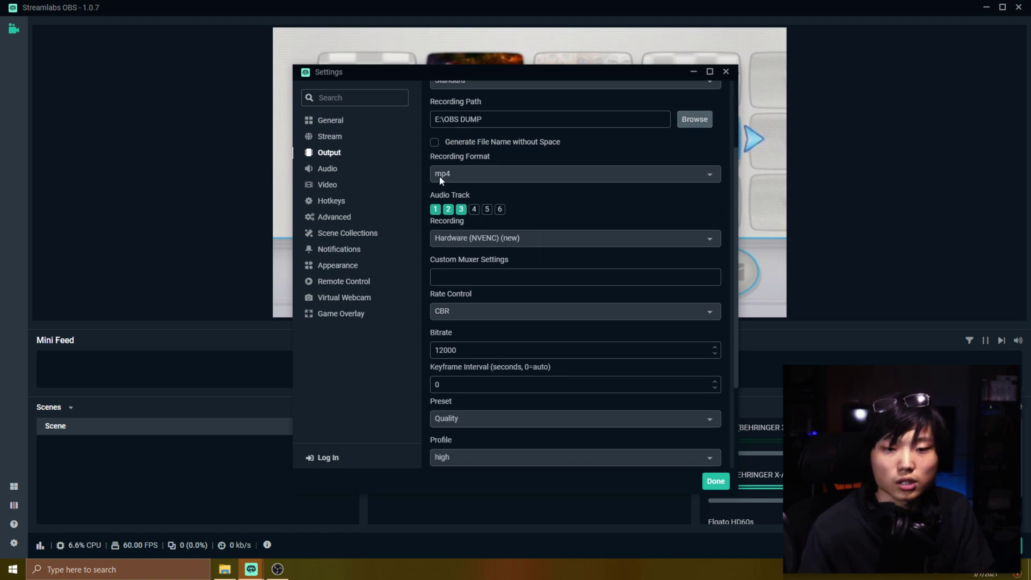
{"action": "left_click", "coordinate": [439, 175]}
{"action": "left_click", "coordinate": [513, 175]}
{"action": "left_click", "coordinate": [505, 175]}
{"action": "left_click", "coordinate": [475, 214]}
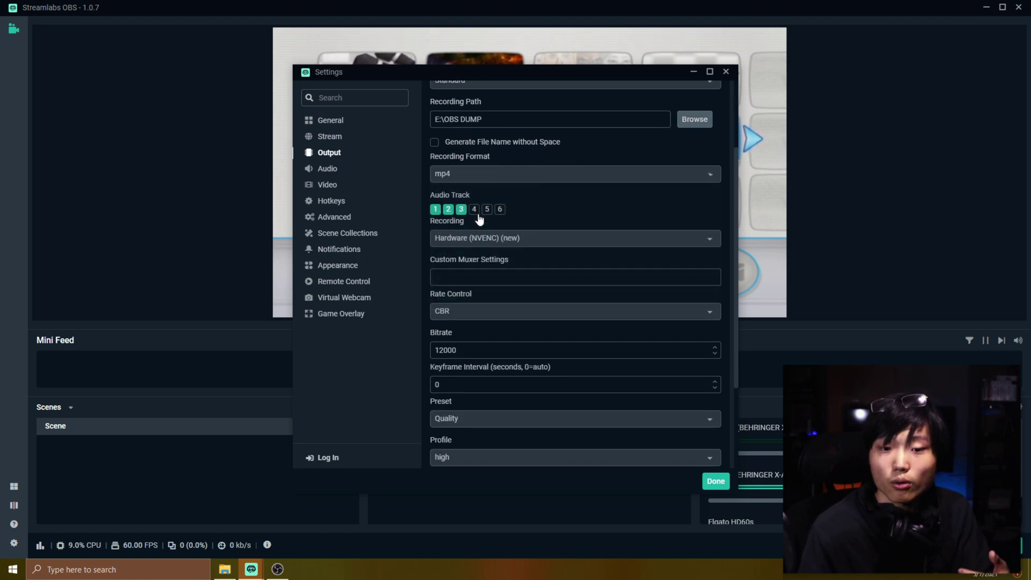
{"action": "left_click", "coordinate": [520, 173]}
{"action": "left_click", "coordinate": [541, 161]}
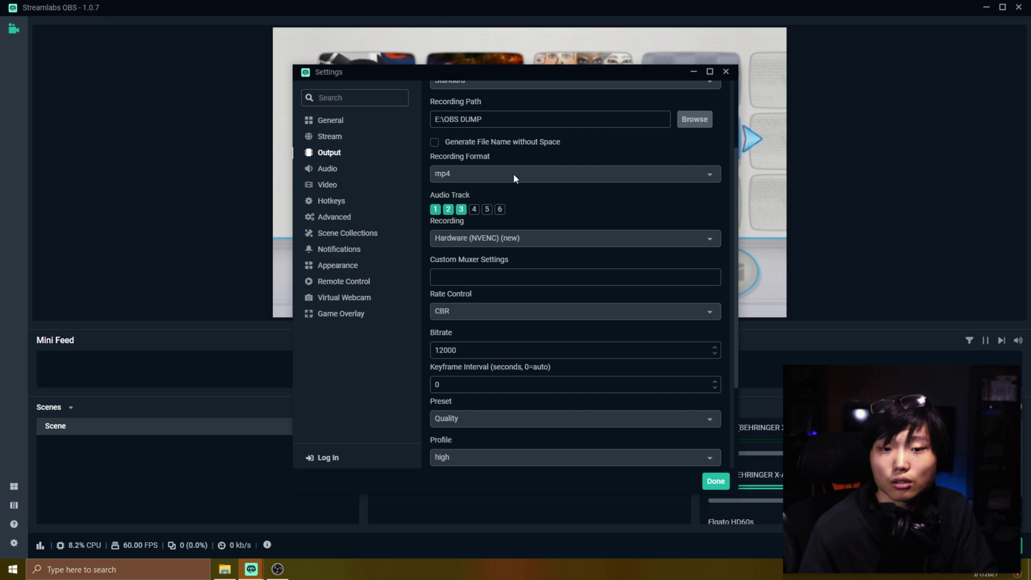
{"action": "left_click", "coordinate": [513, 173]}
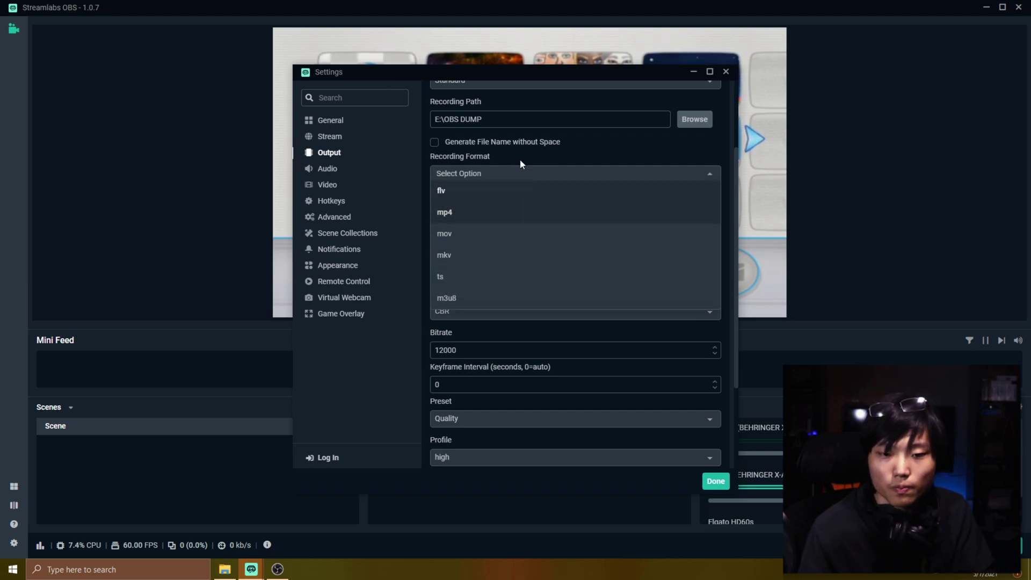
{"action": "left_click", "coordinate": [488, 212]}
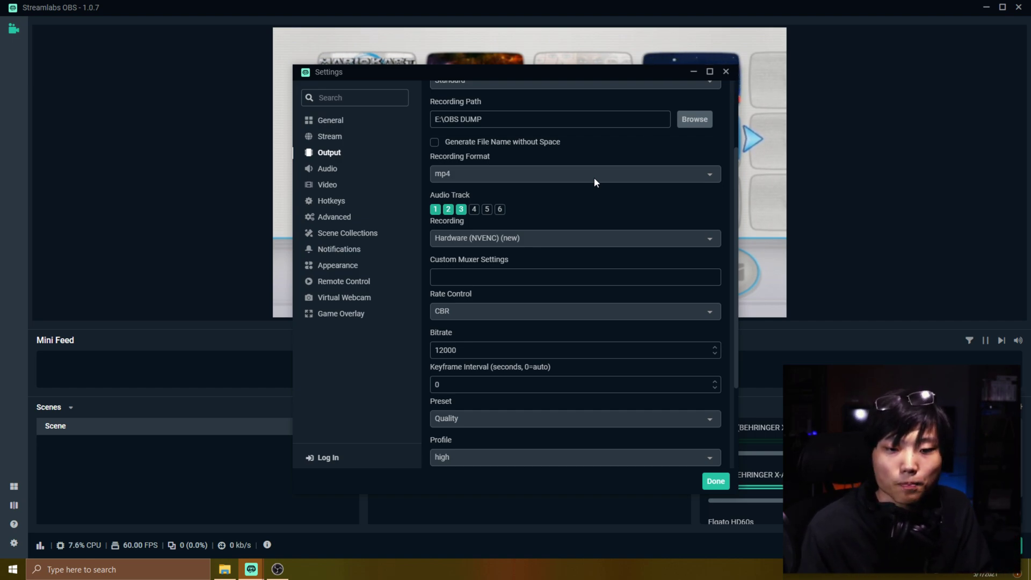
Edit the recording Bitrate value on the Recording tab.
{"action": "scroll", "coordinate": [593, 196], "scroll_direction": "down", "scroll_amount": 2}
{"action": "left_click", "coordinate": [504, 250]}
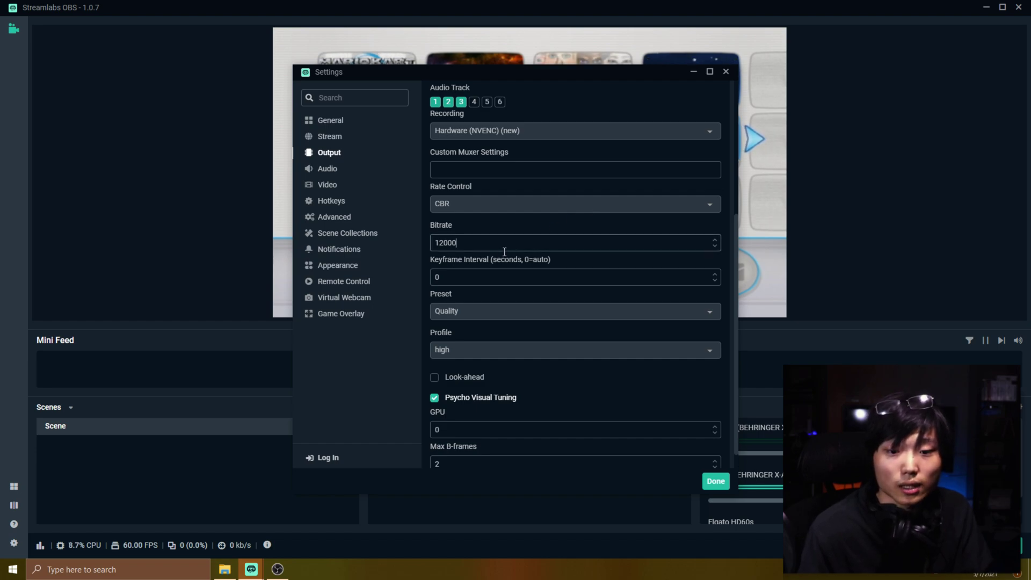